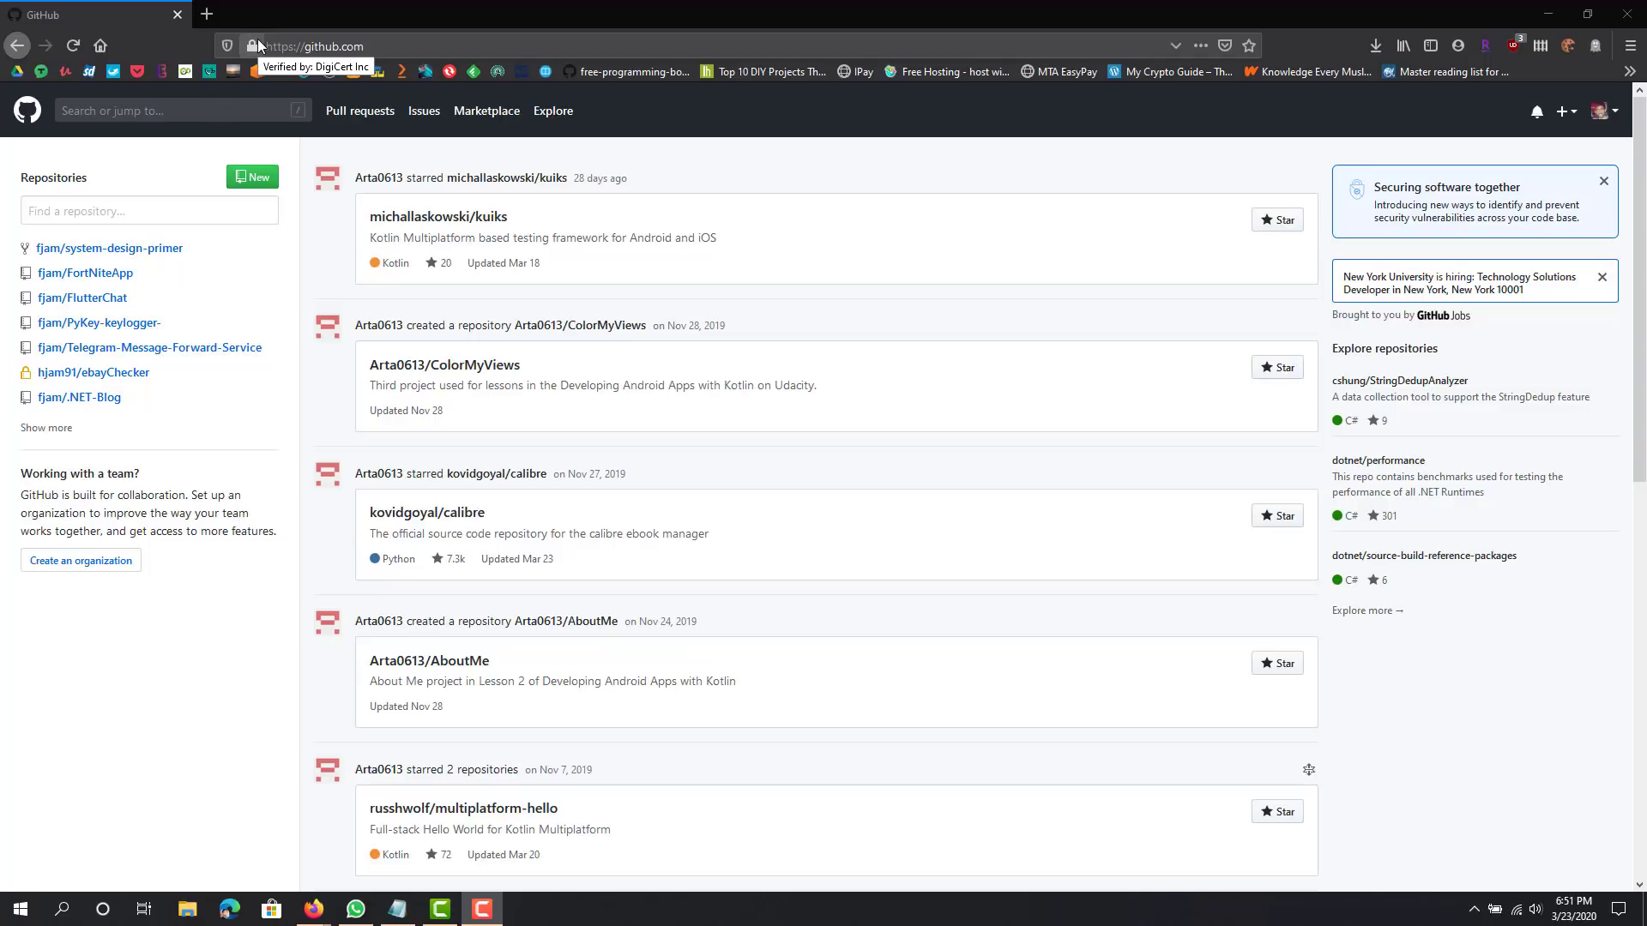
Create a new public repository named mySite without a README.
left_click(268, 189)
left_click(268, 189)
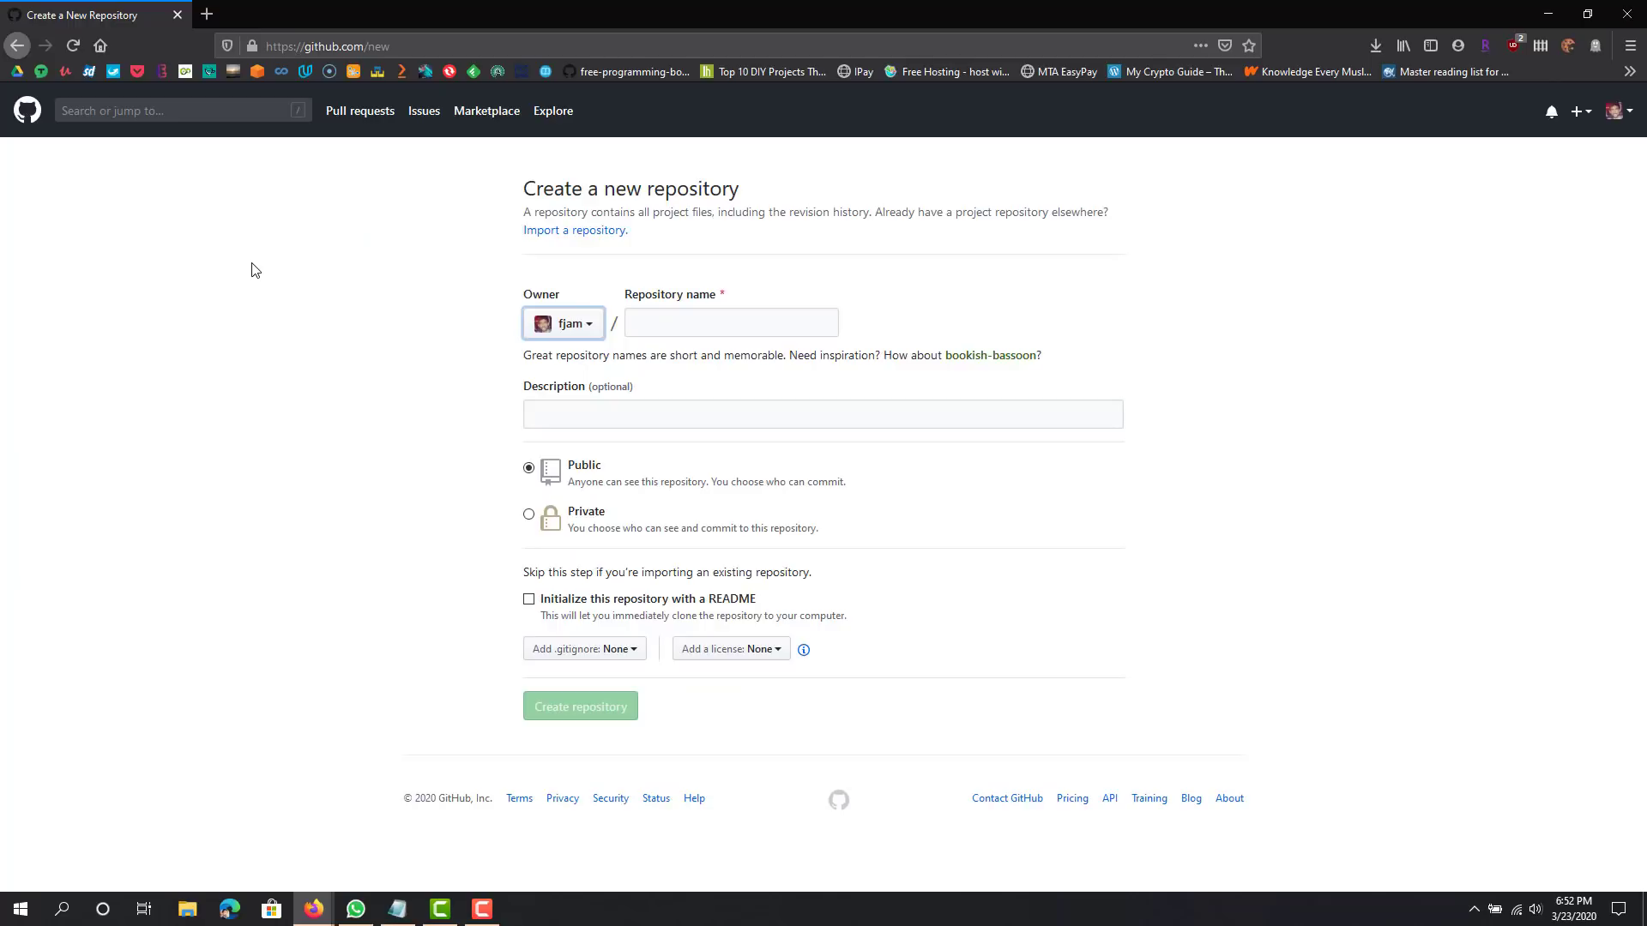
left_click(664, 317)
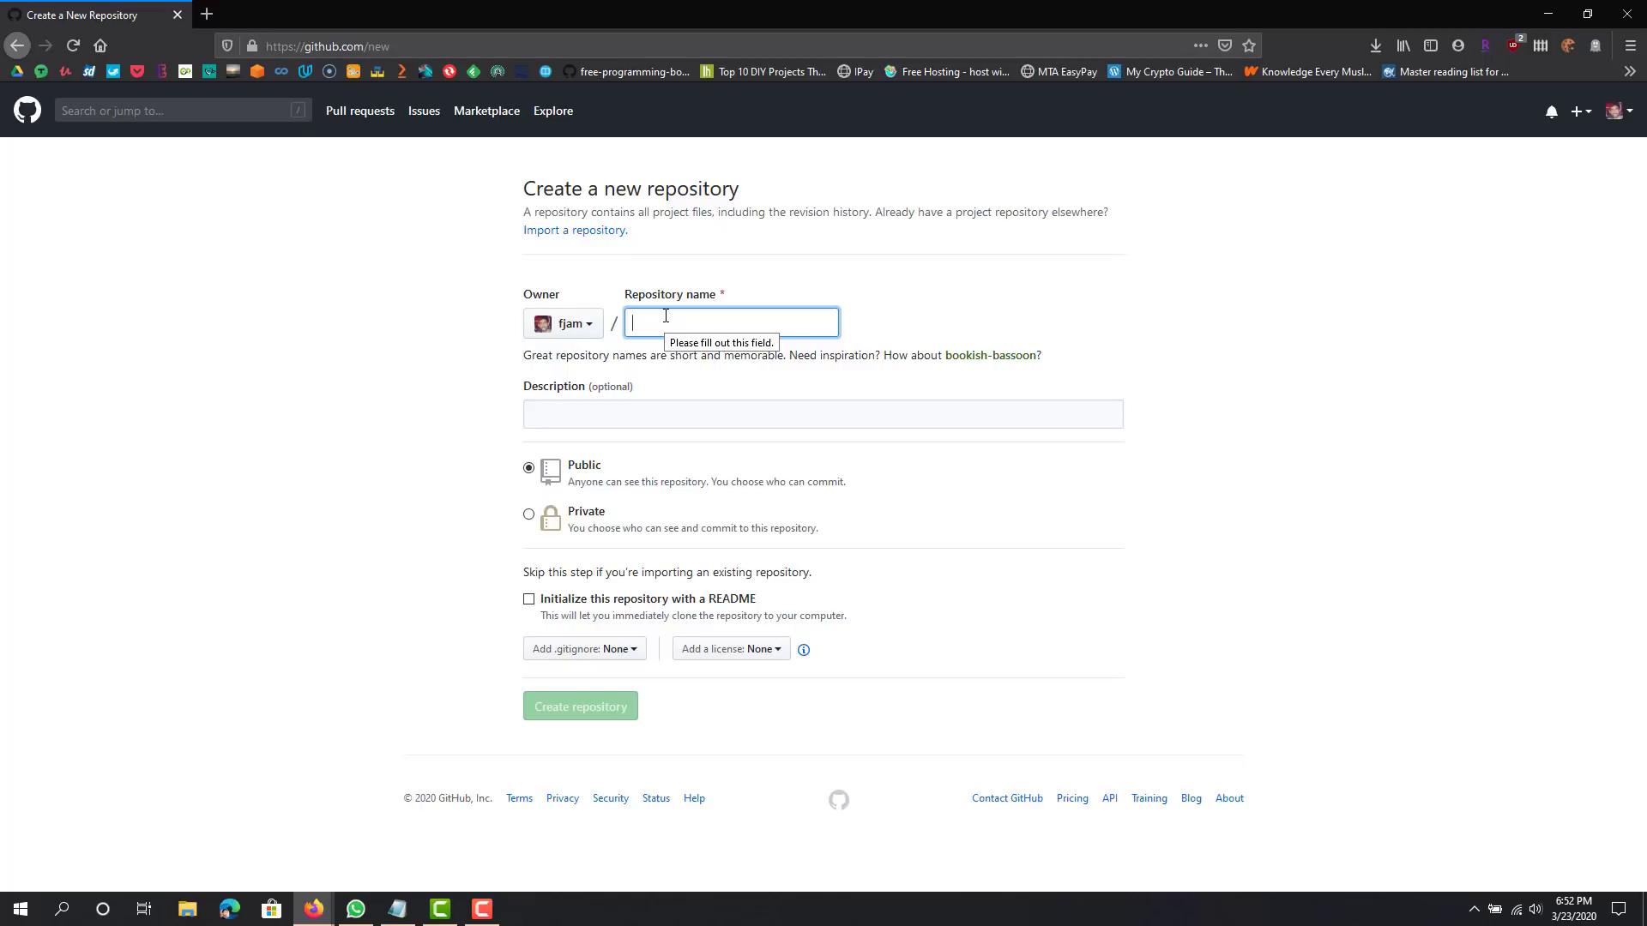
type("mySite")
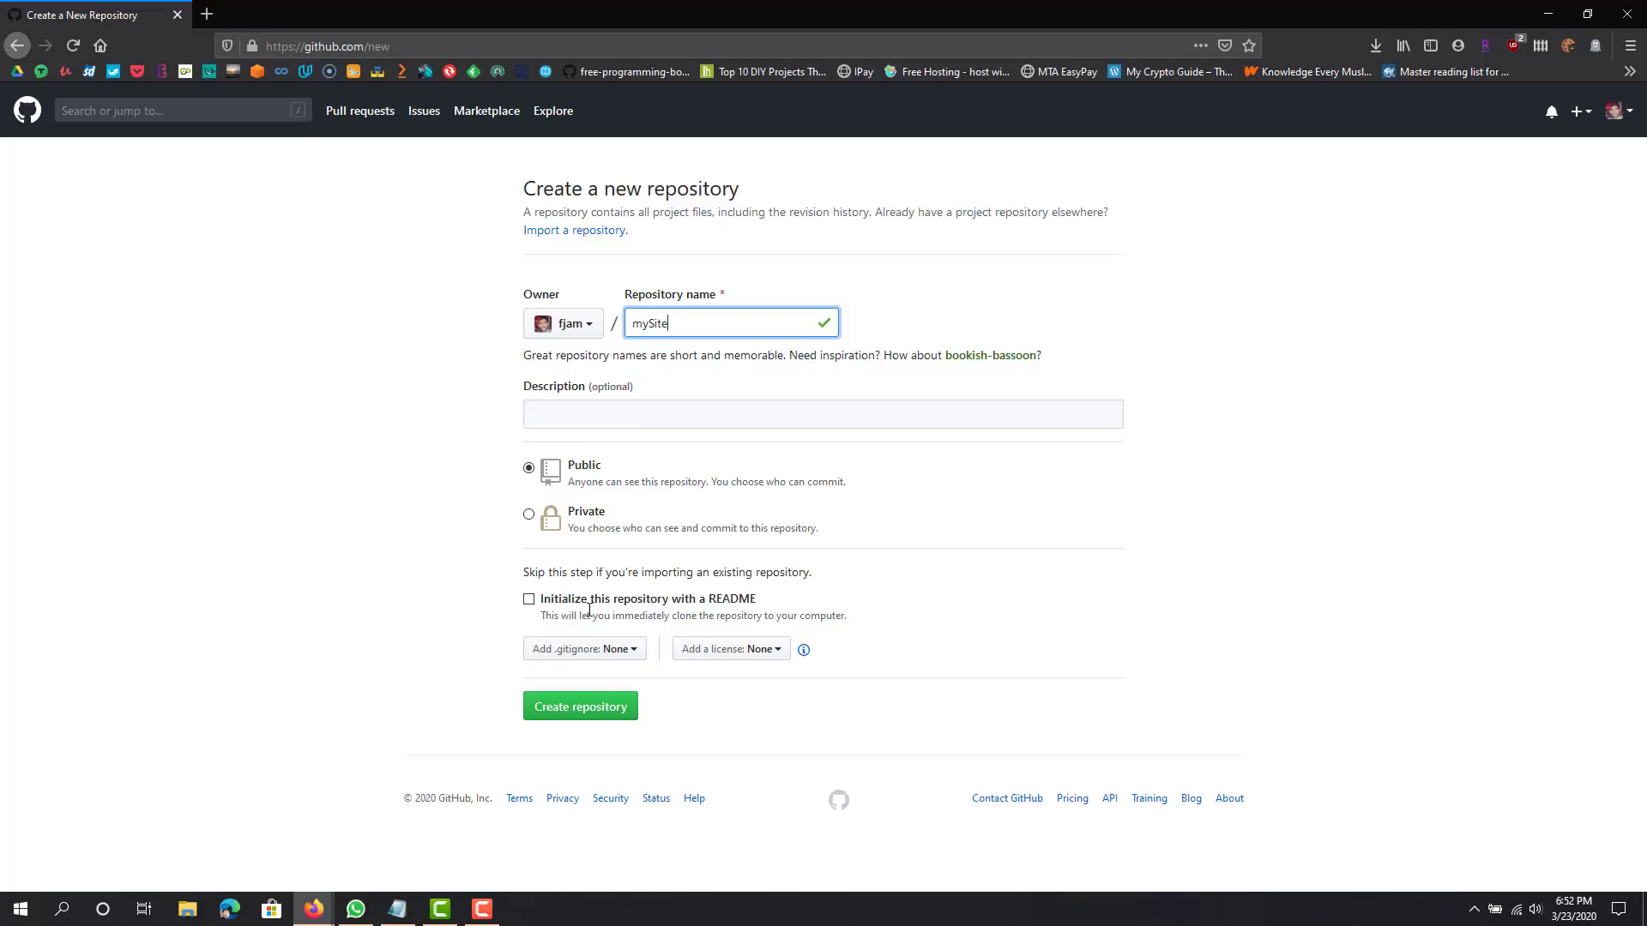
left_click(581, 714)
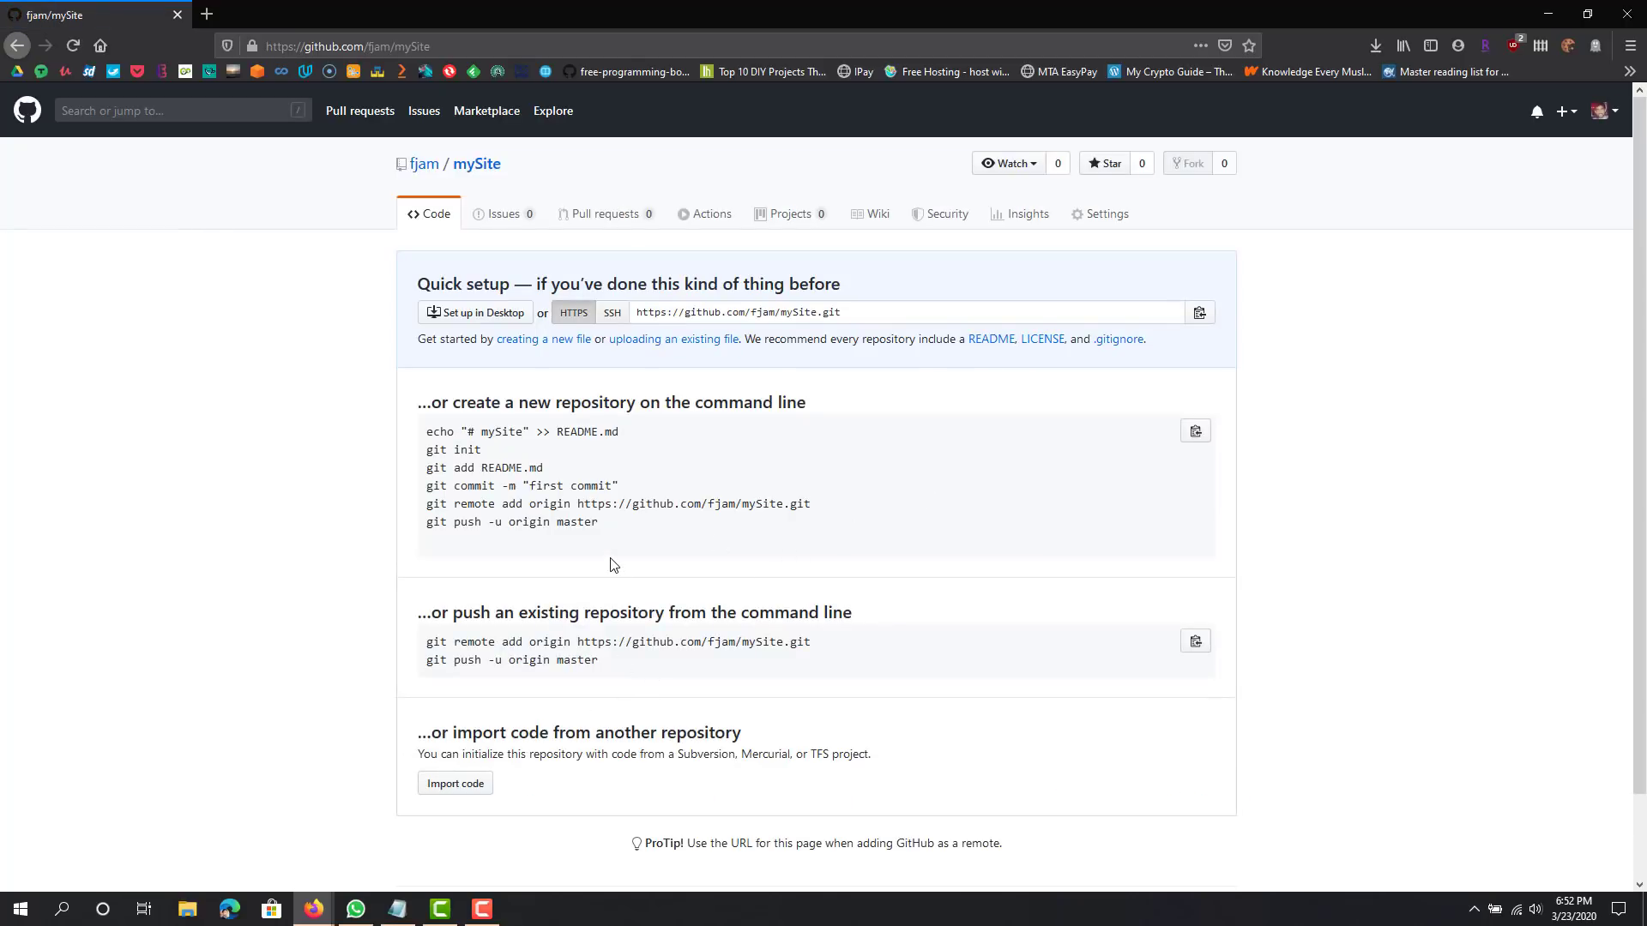
Start a new file named index.html in the empty mySite repository.
scroll(614, 565, "down", 2)
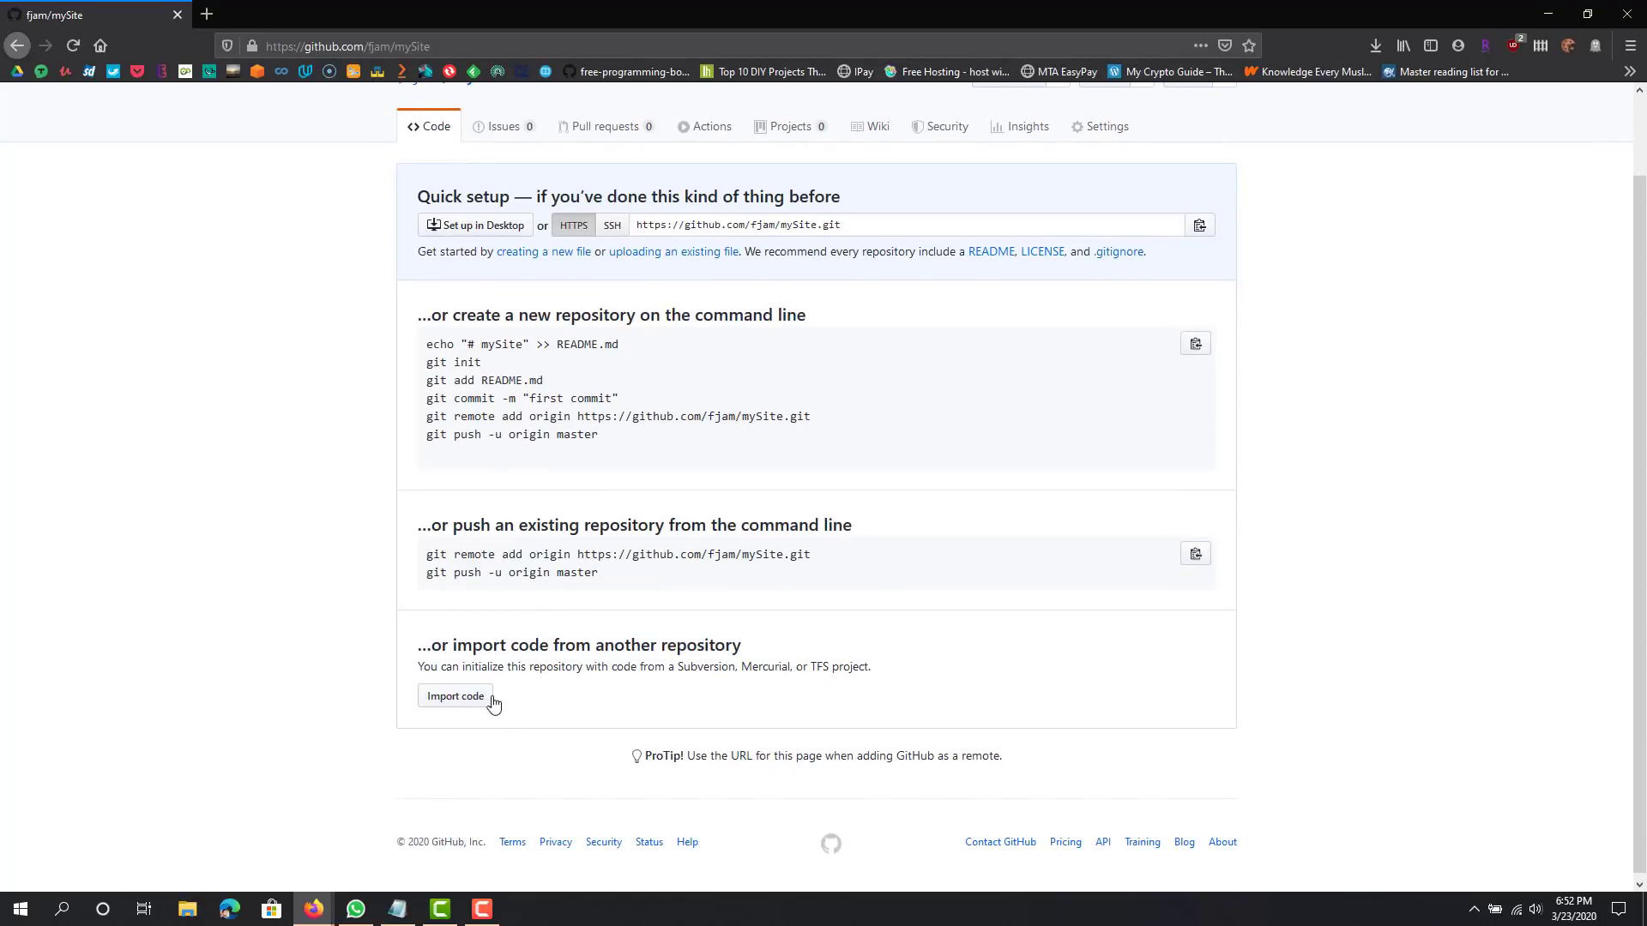
scroll(496, 652, "up", 1)
scroll(496, 598, "up", 1)
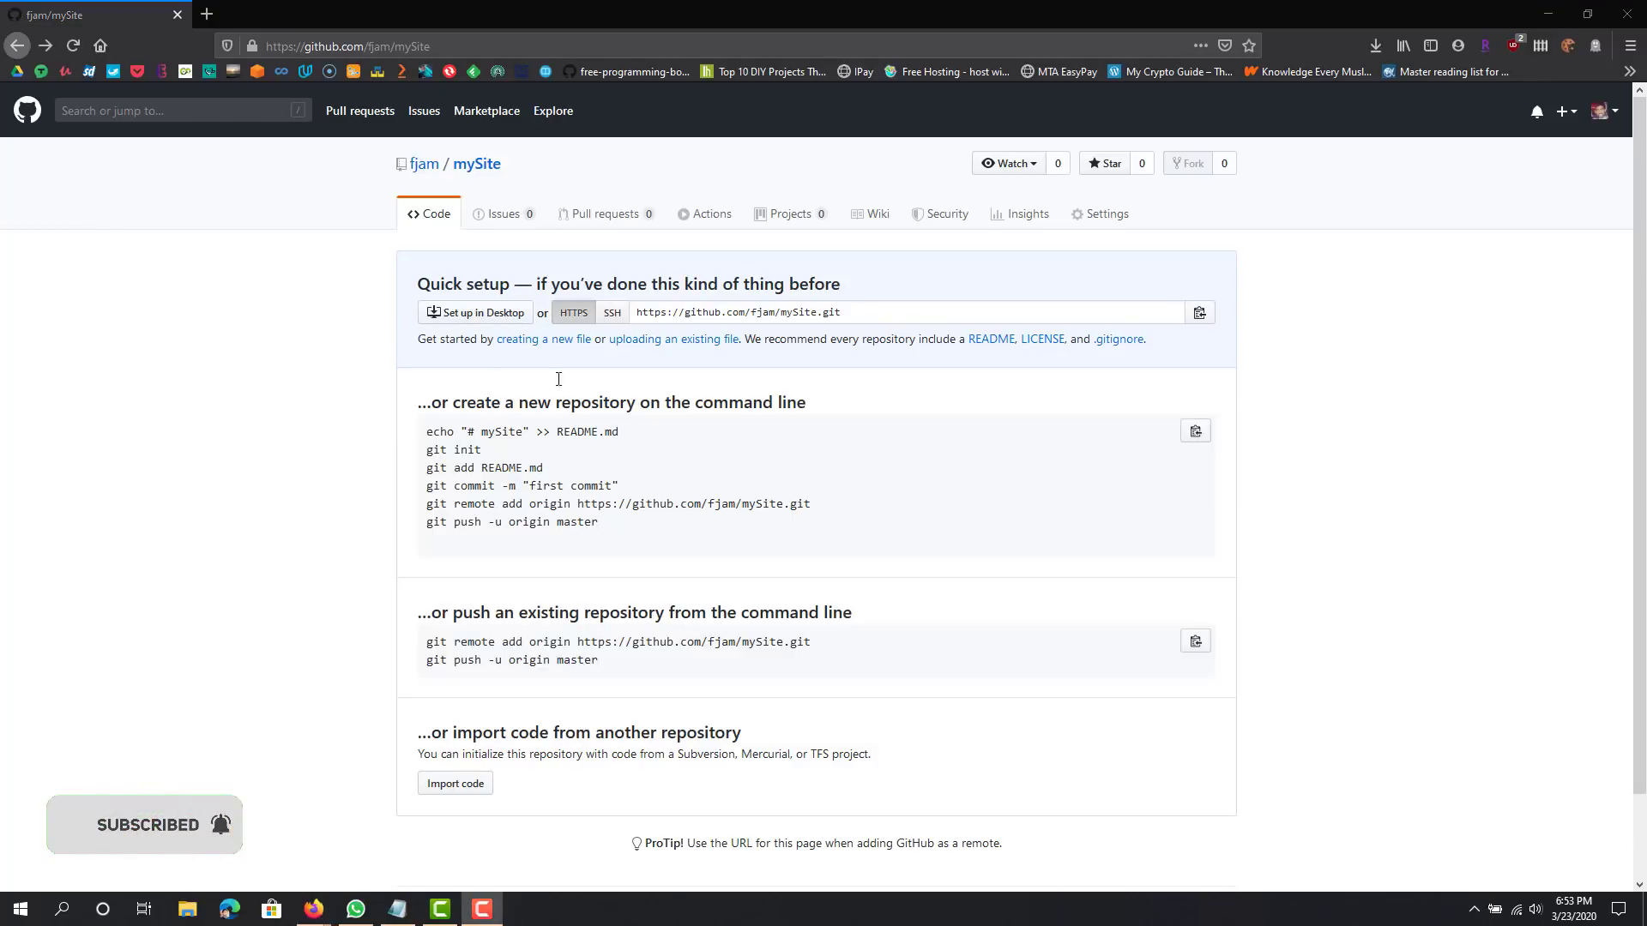
left_click(544, 339)
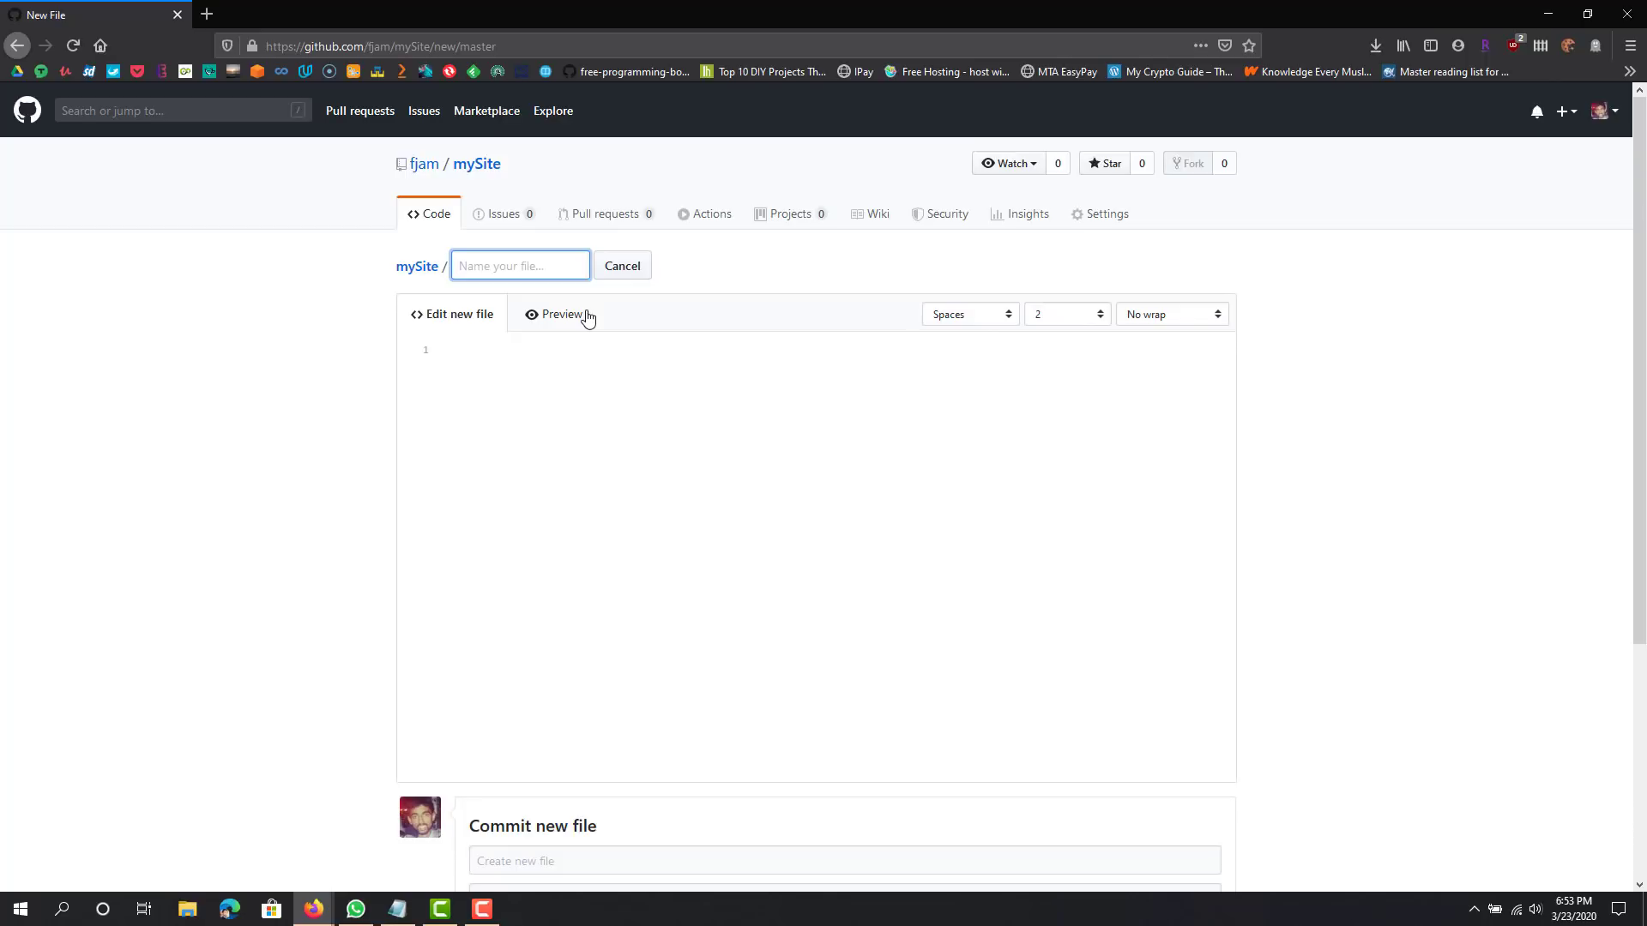
type("index.html")
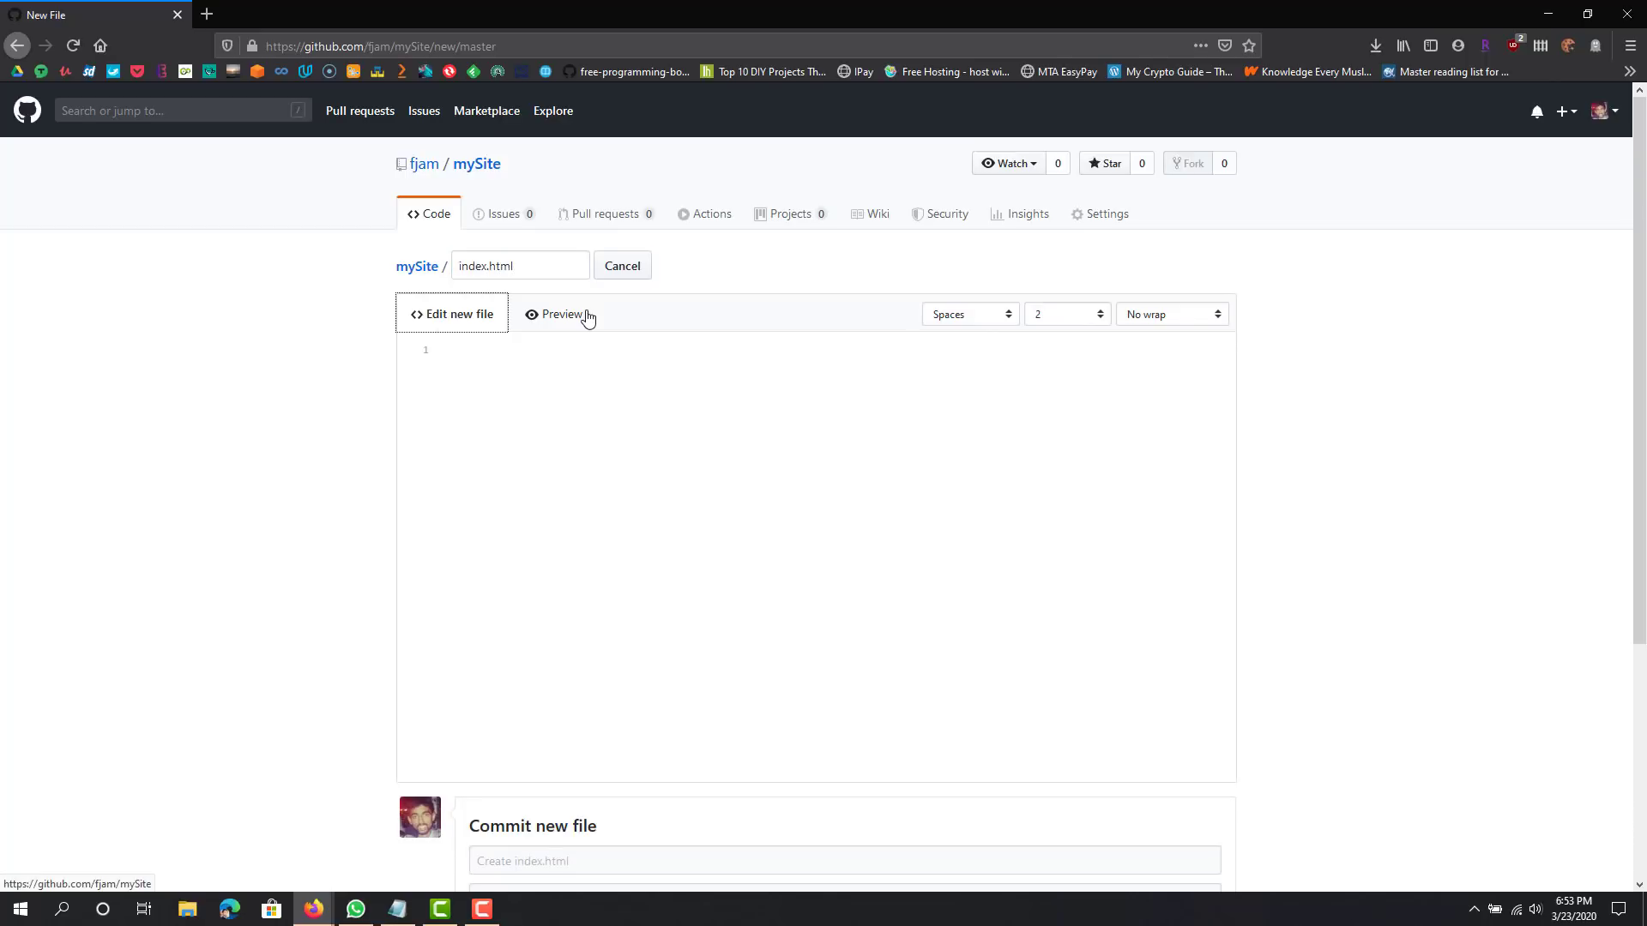
Write the page skeleton in index.html with html tags enclosing empty head and body elements.
left_click(525, 419)
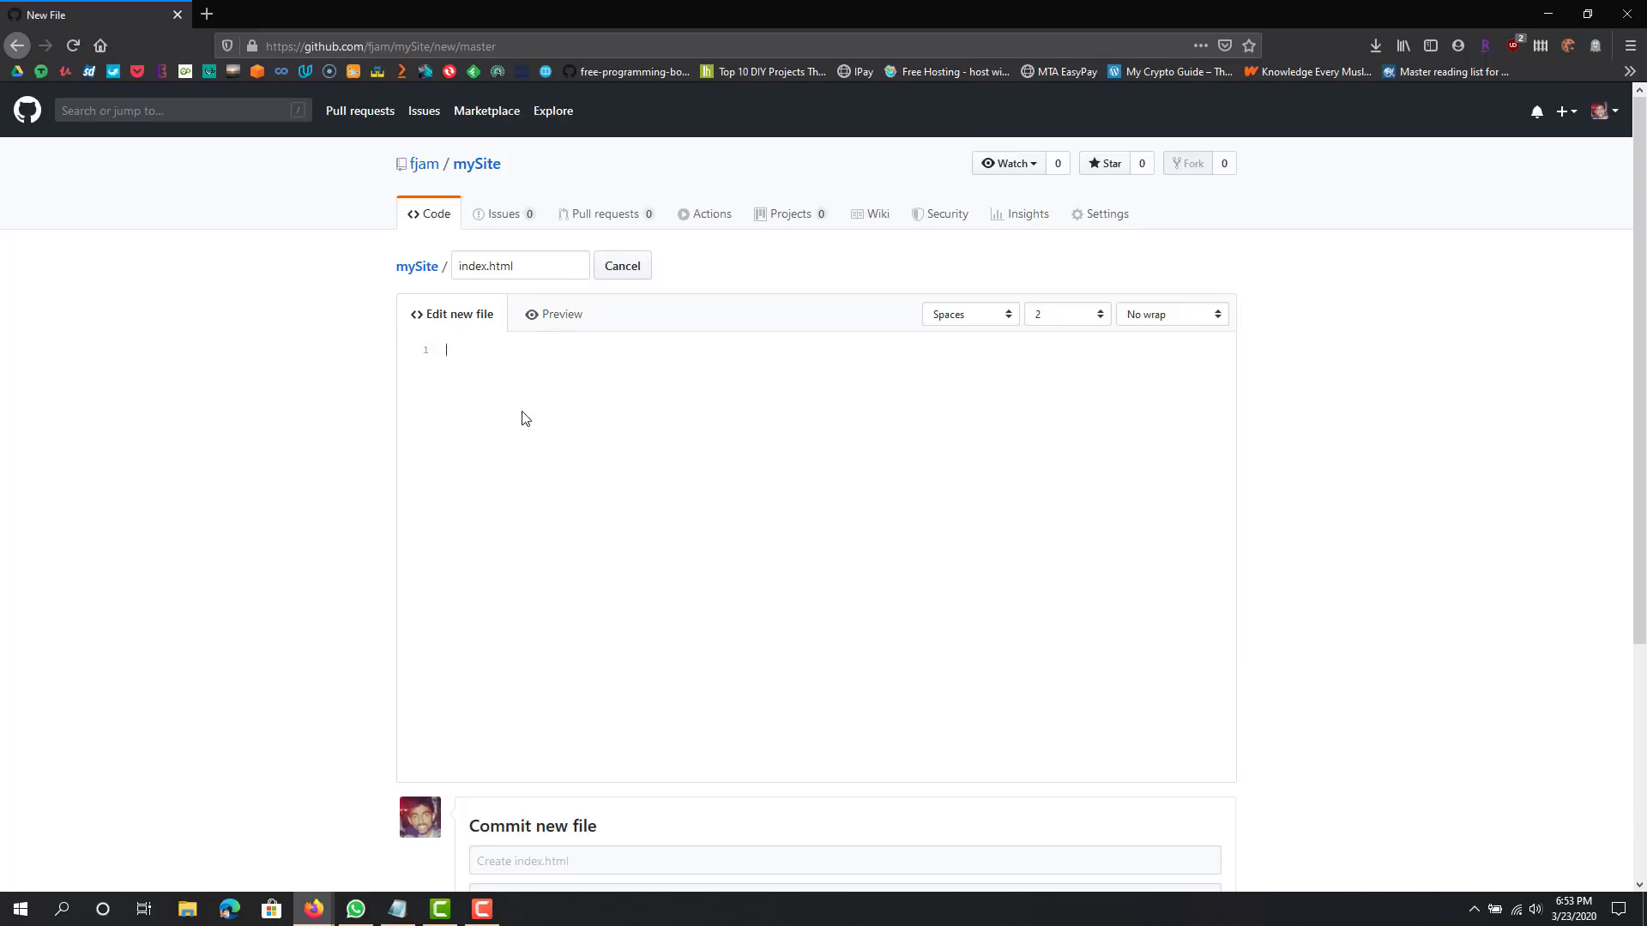
type("<html>  </html")
key("Return")
key("Return")
key("Return")
type("head></head")
key("Delete")
type(">")
key("Return")
type("<boddy")
key("BackSpace")
key("BackSpace")
key("BackSpace")
type("dy></body")
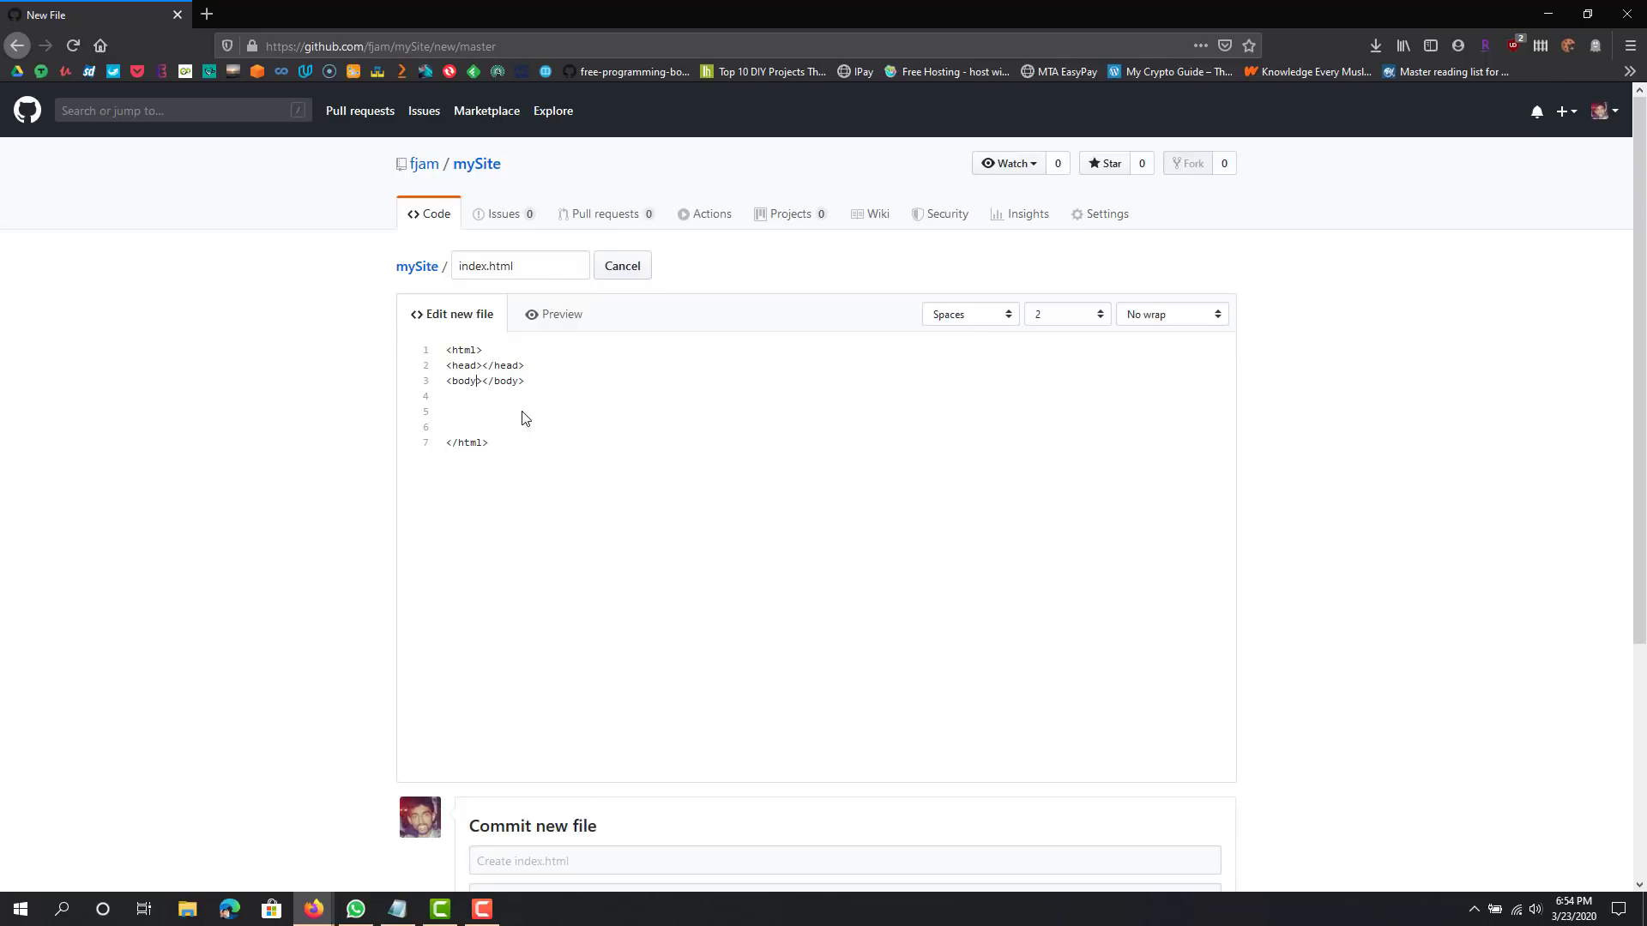
Split the body tags onto separate lines and add the text "Welcome to my site!!!" between them.
key("Return")
key("Return")
key("Return")
key("Down")
key("BackSpace")
key("Delete")
key("Delete")
type("Welcome to my site")
Commit the new index.html file with the default message and dismiss the GitHub Actions suggestion.
scroll(656, 344, "down", 4)
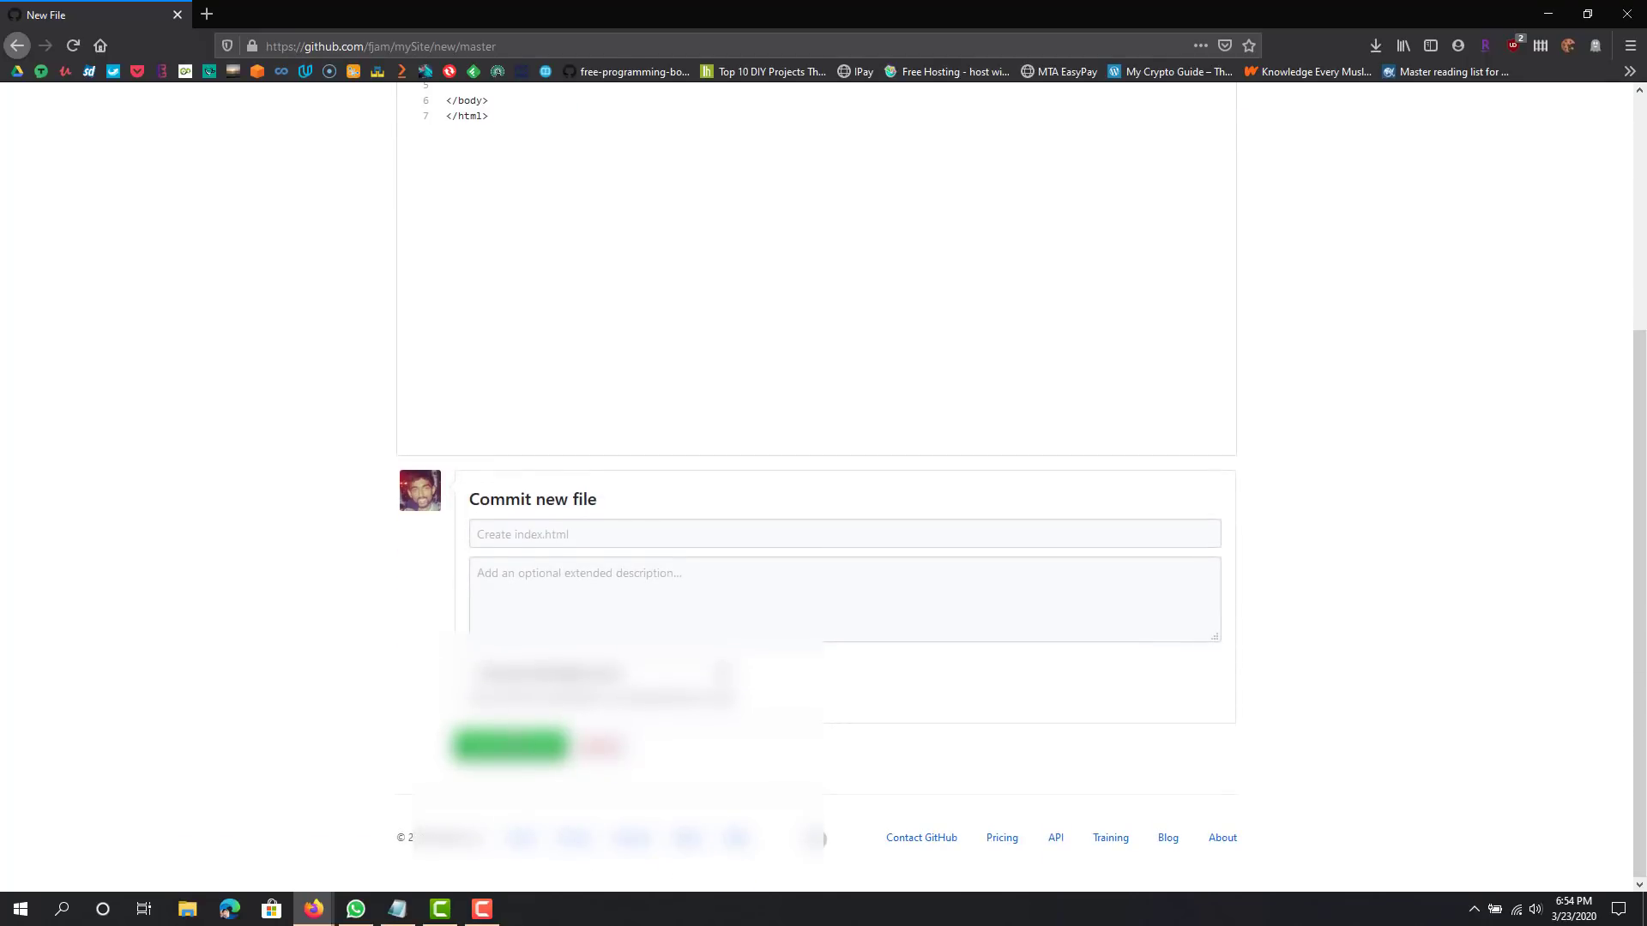
left_click(512, 744)
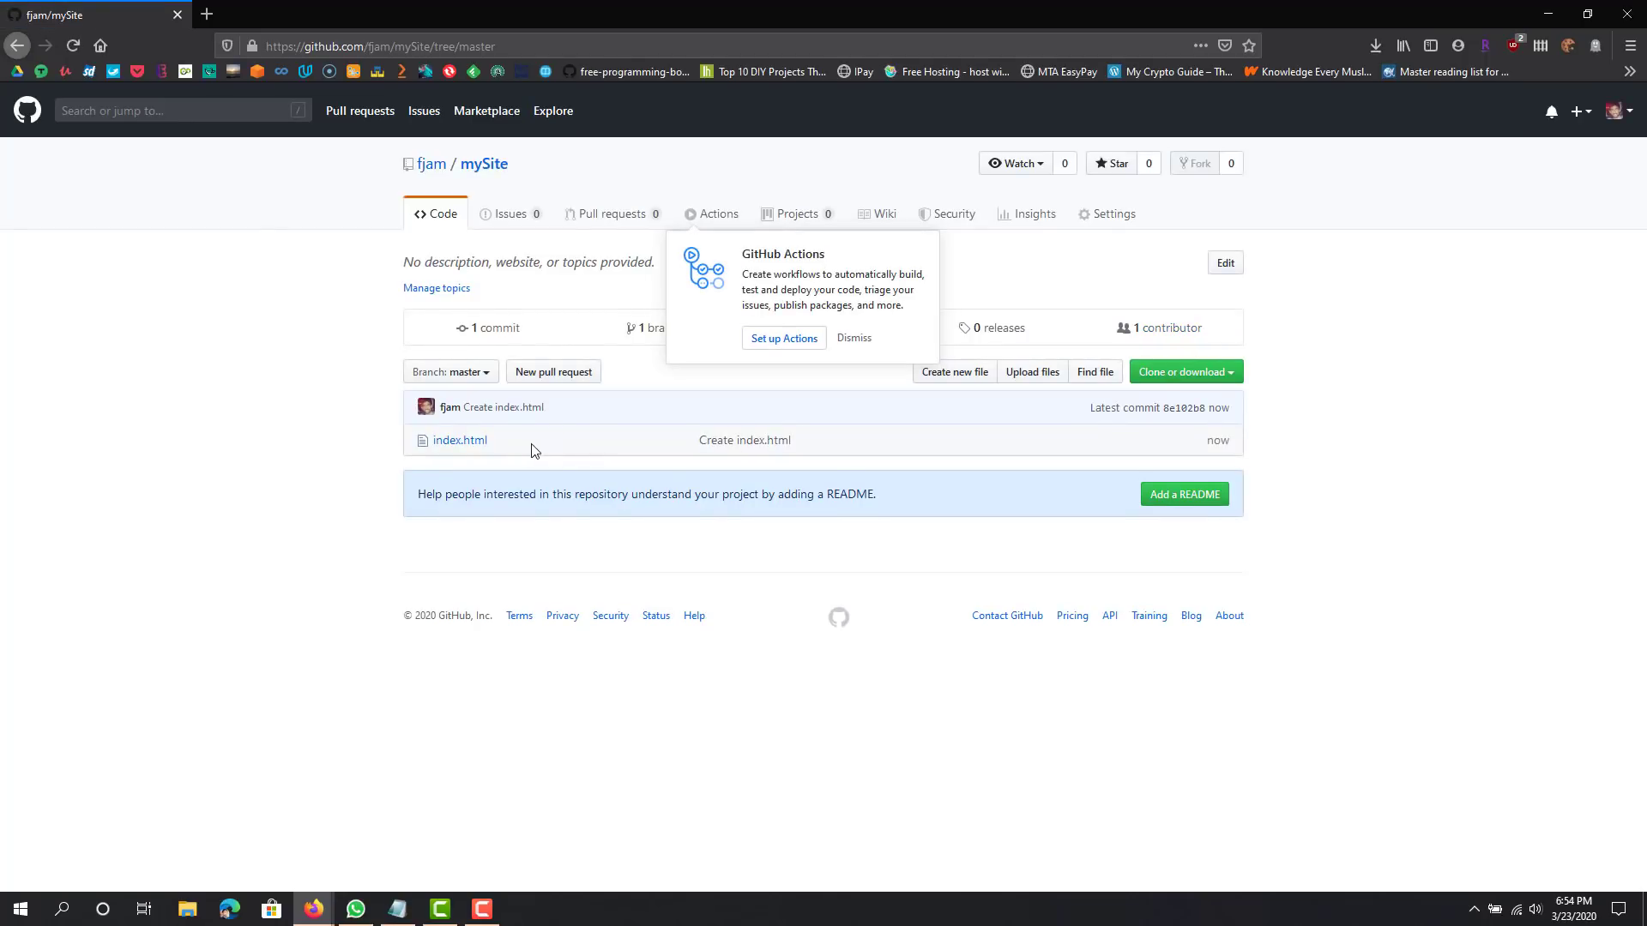
left_click(860, 339)
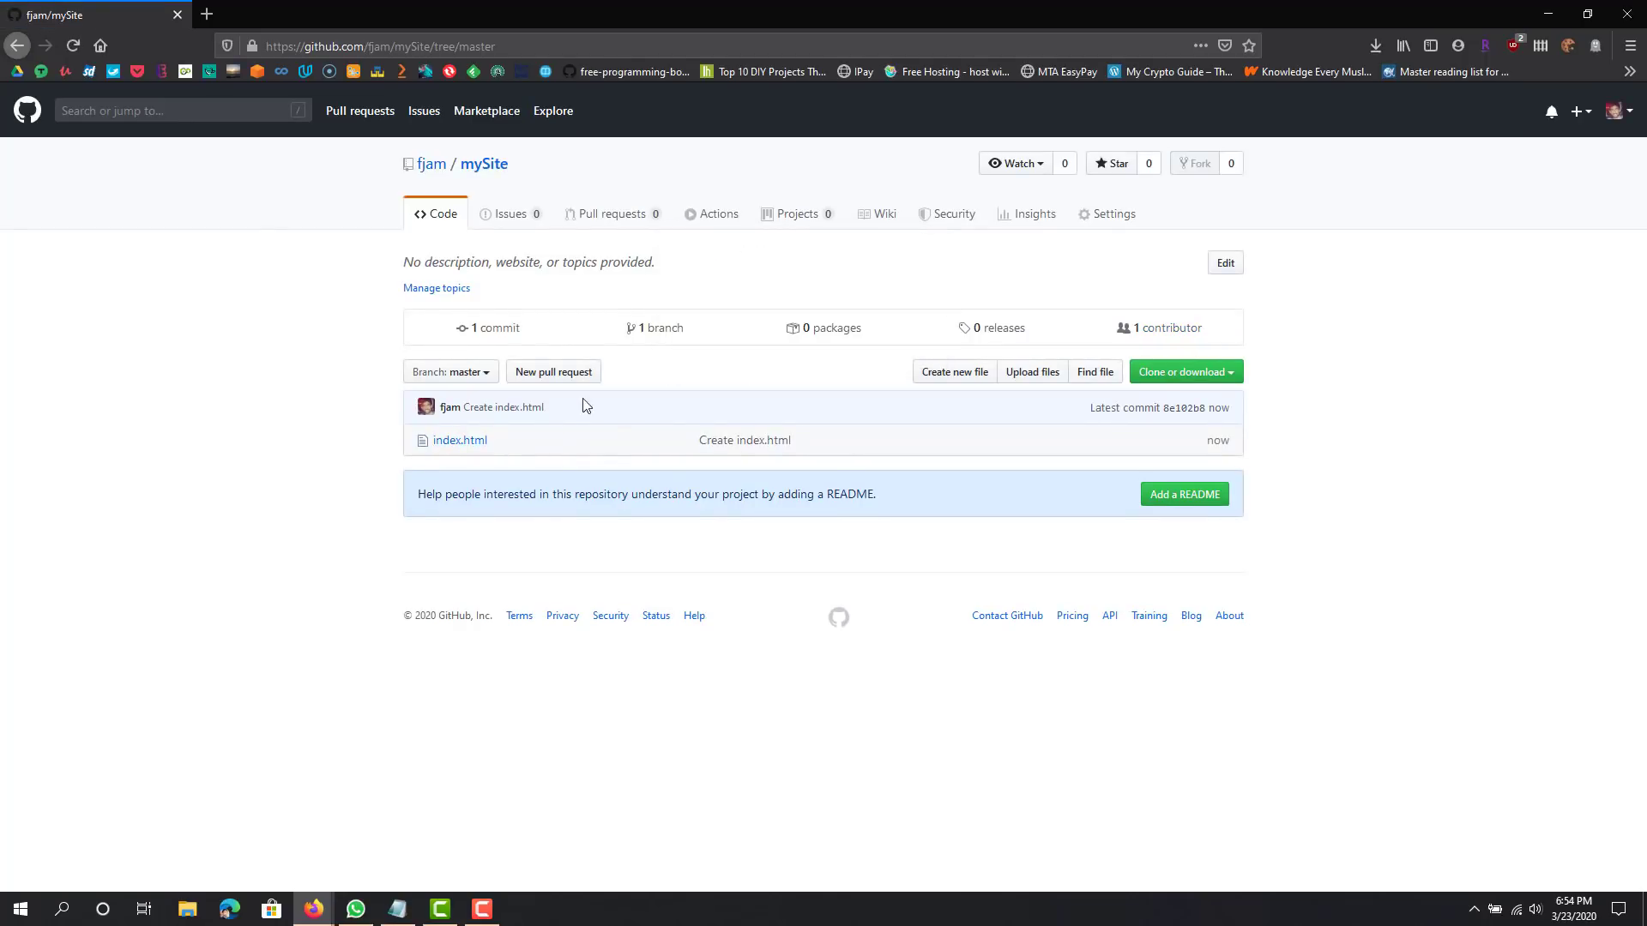
Review the committed code in index.html and return to the mySite repository's main page.
left_click(488, 442)
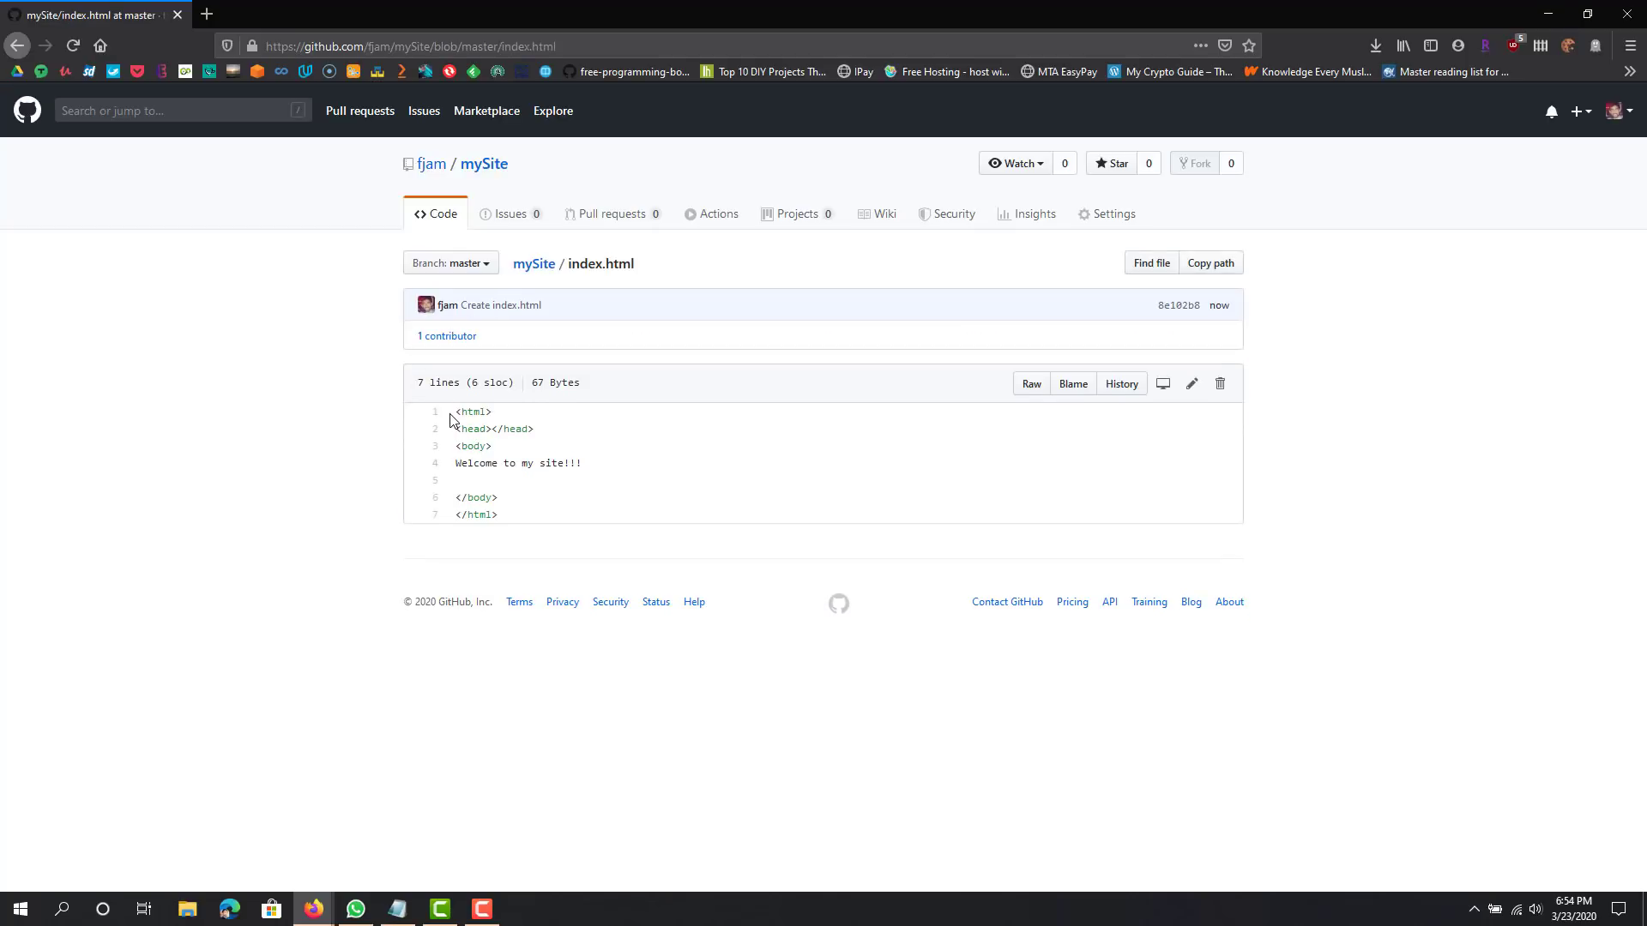
left_click_drag(450, 419, 522, 526)
left_click(525, 526)
left_click(18, 45)
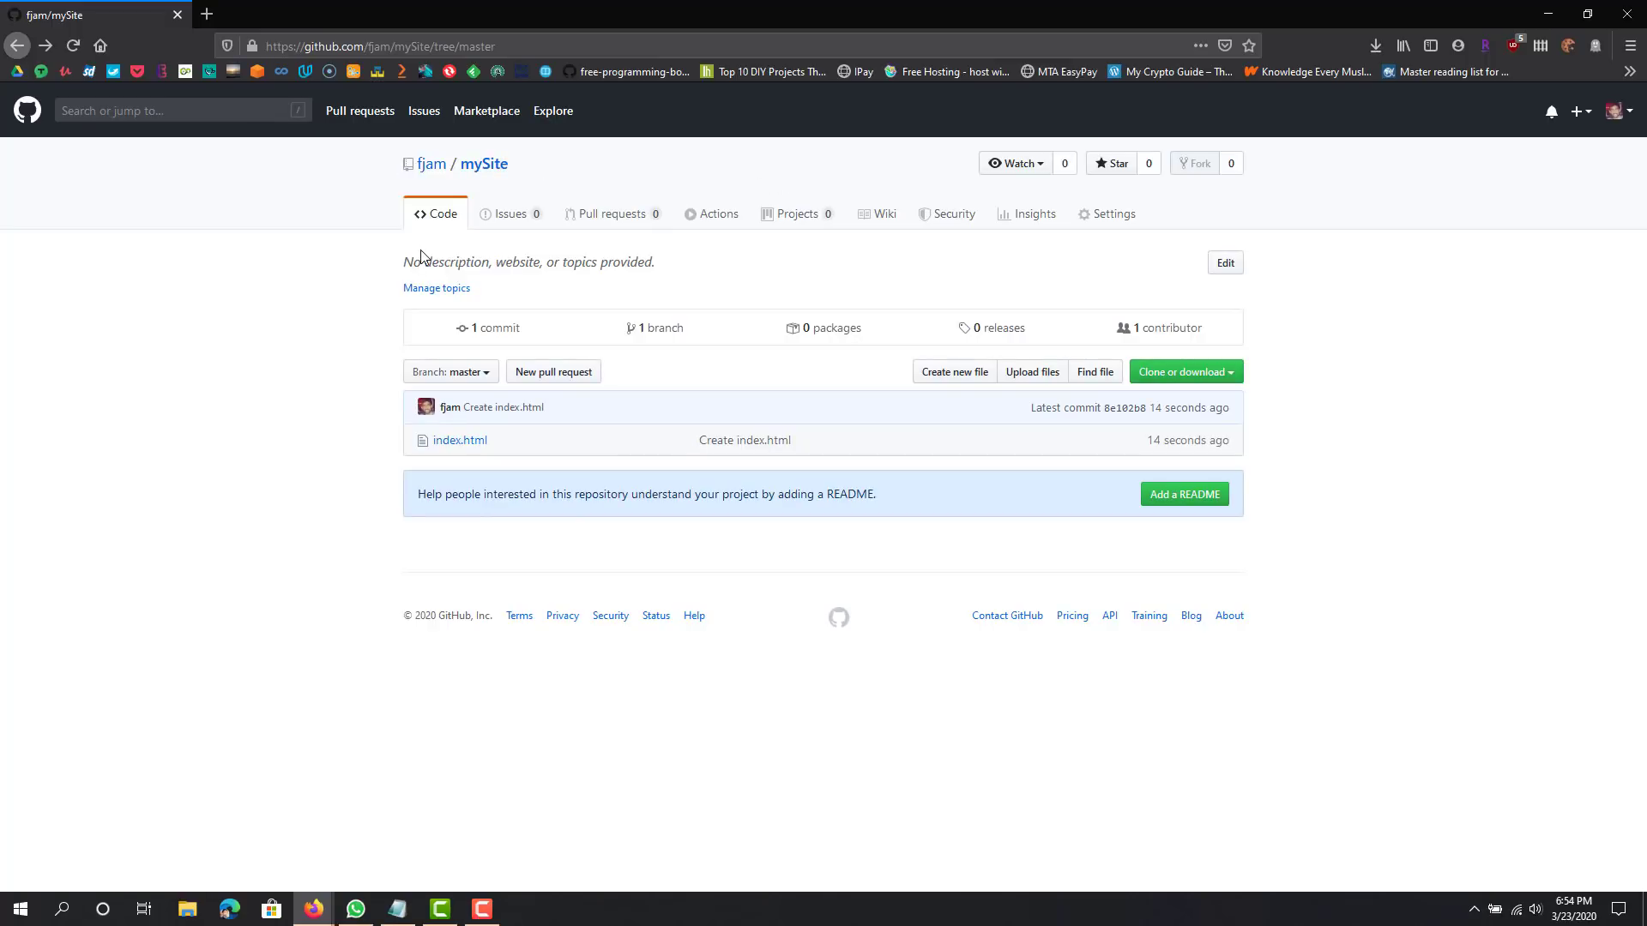
left_click(500, 165)
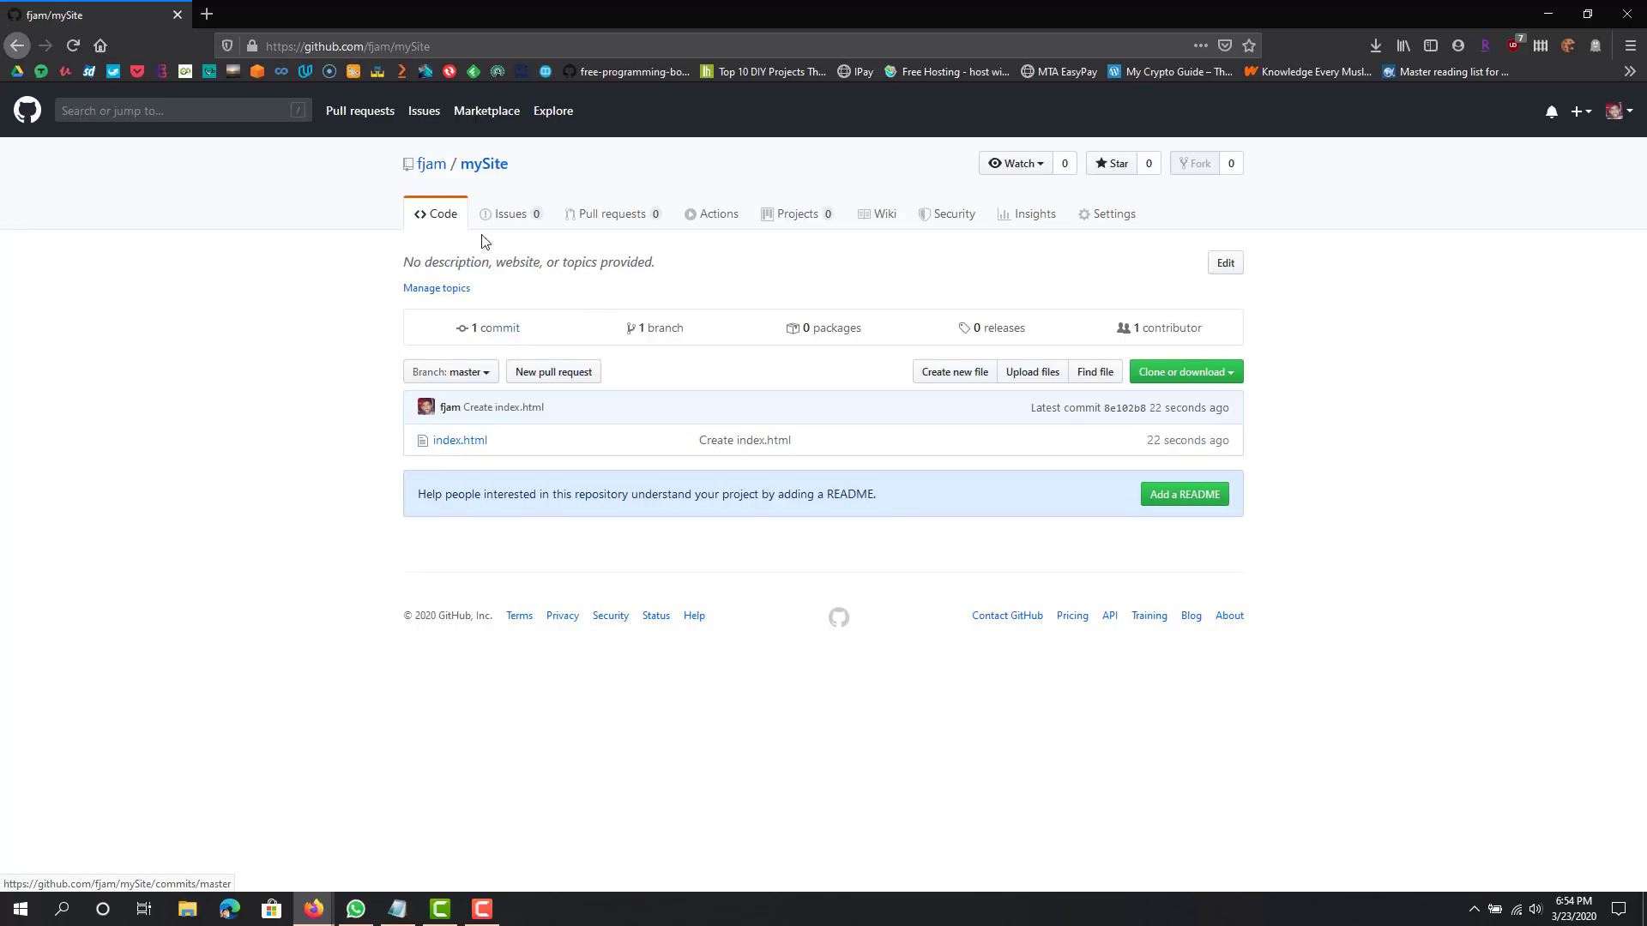
Enable GitHub Pages in the mySite repository settings with the master branch as the source.
left_click(1126, 213)
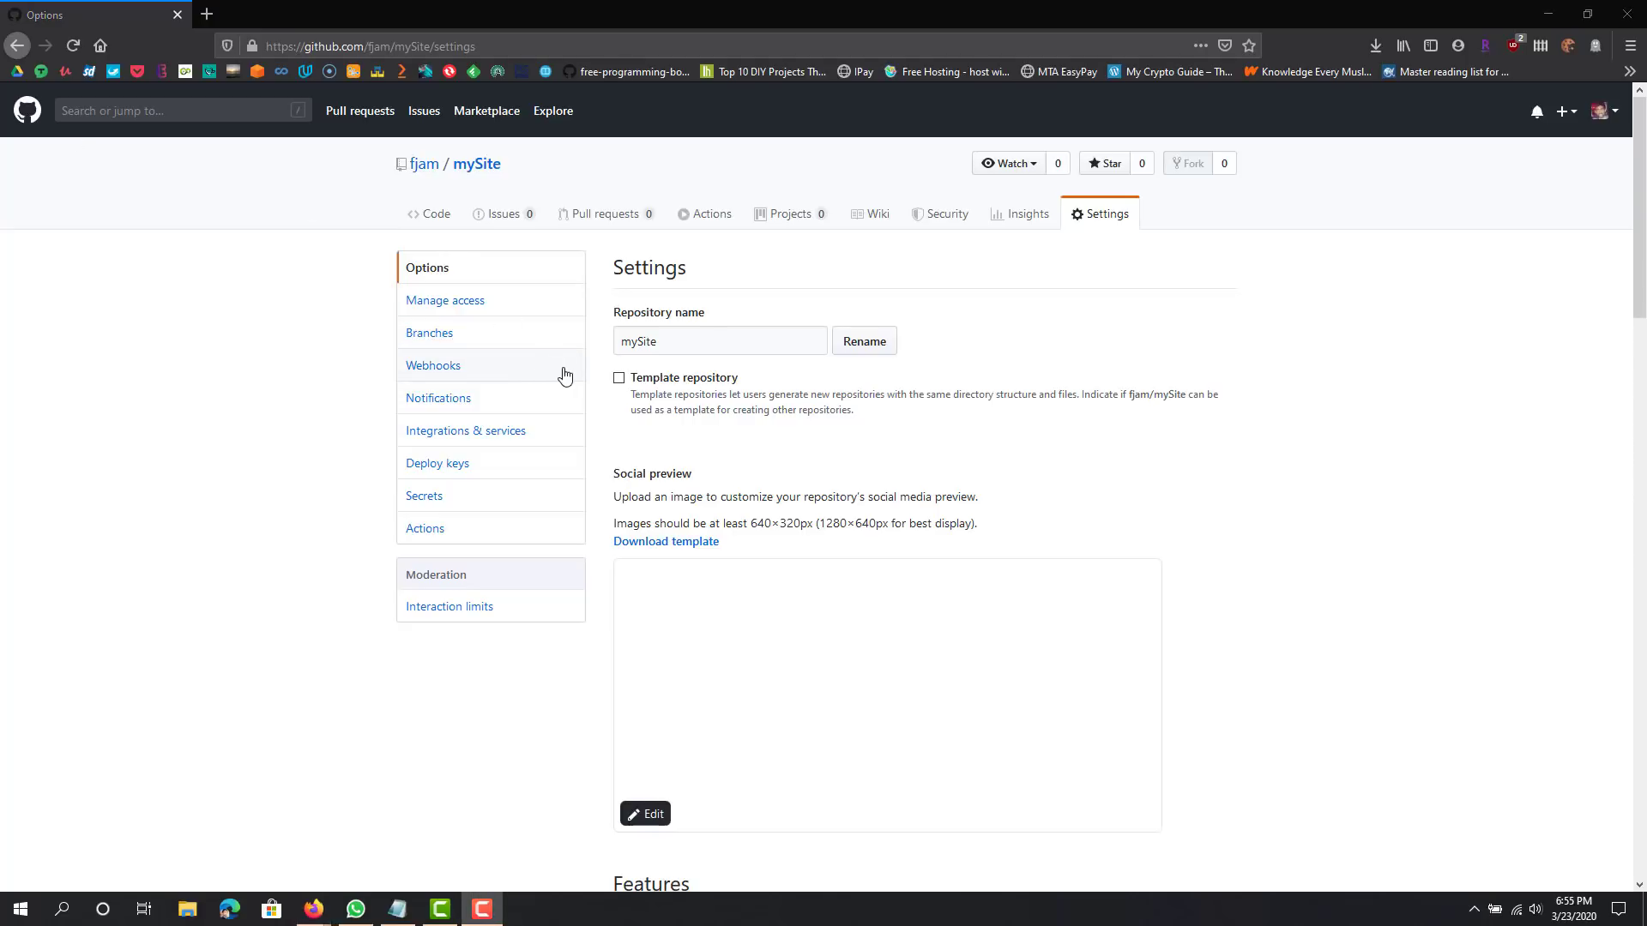
scroll(617, 378, "down", 1)
scroll(617, 378, "down", 19)
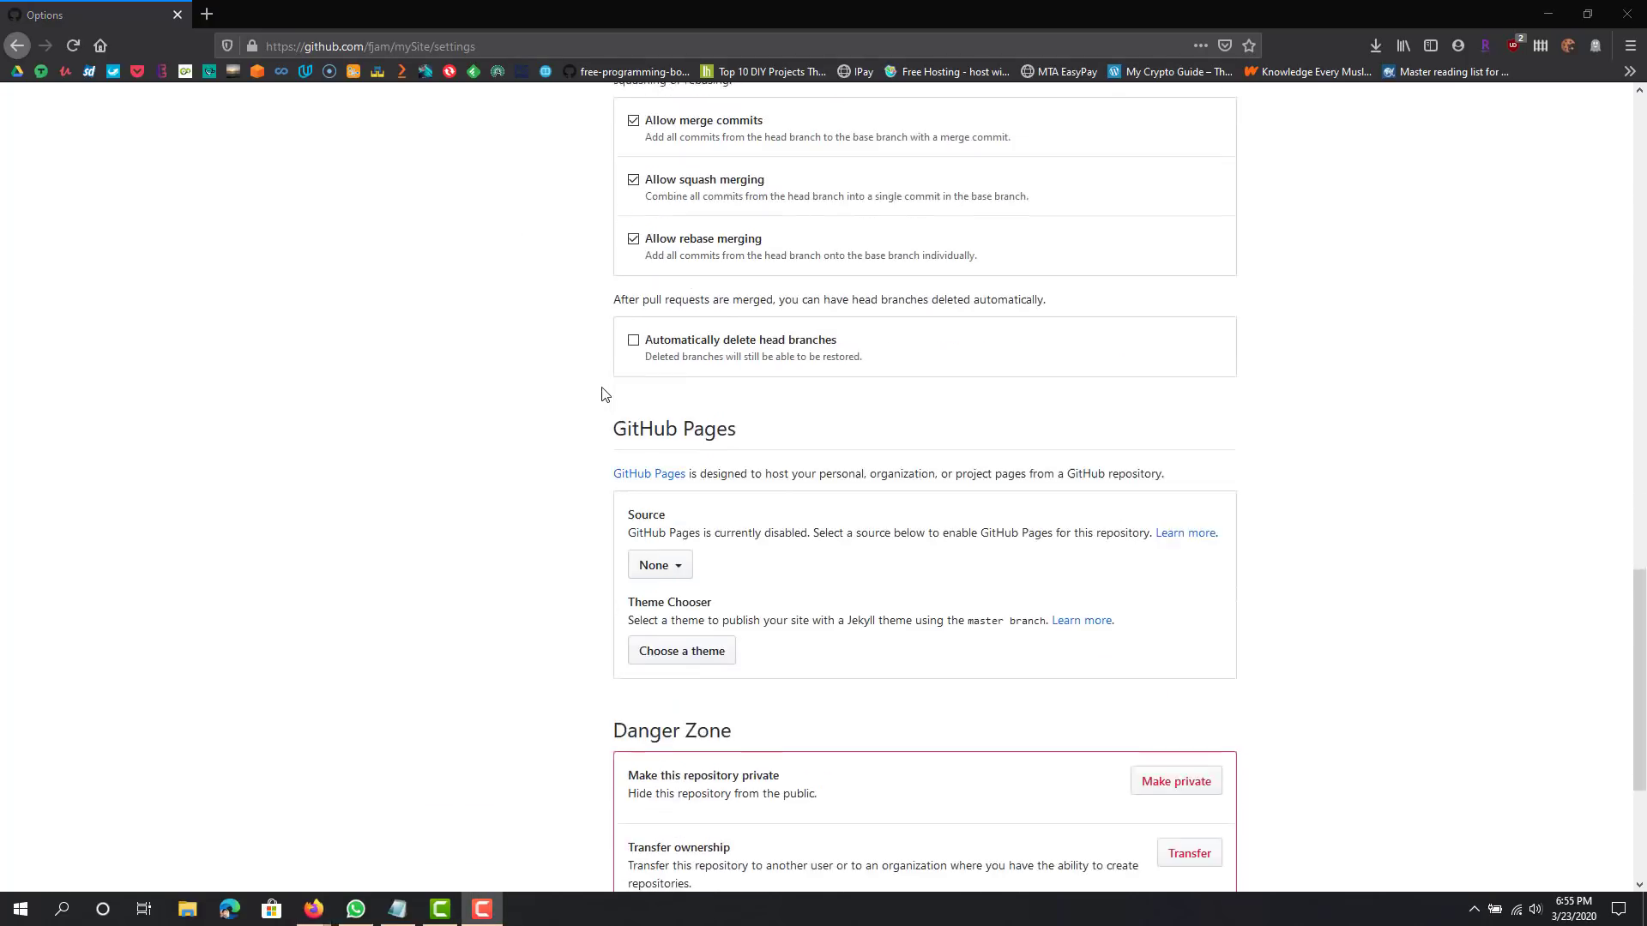
left_click_drag(614, 324, 878, 559)
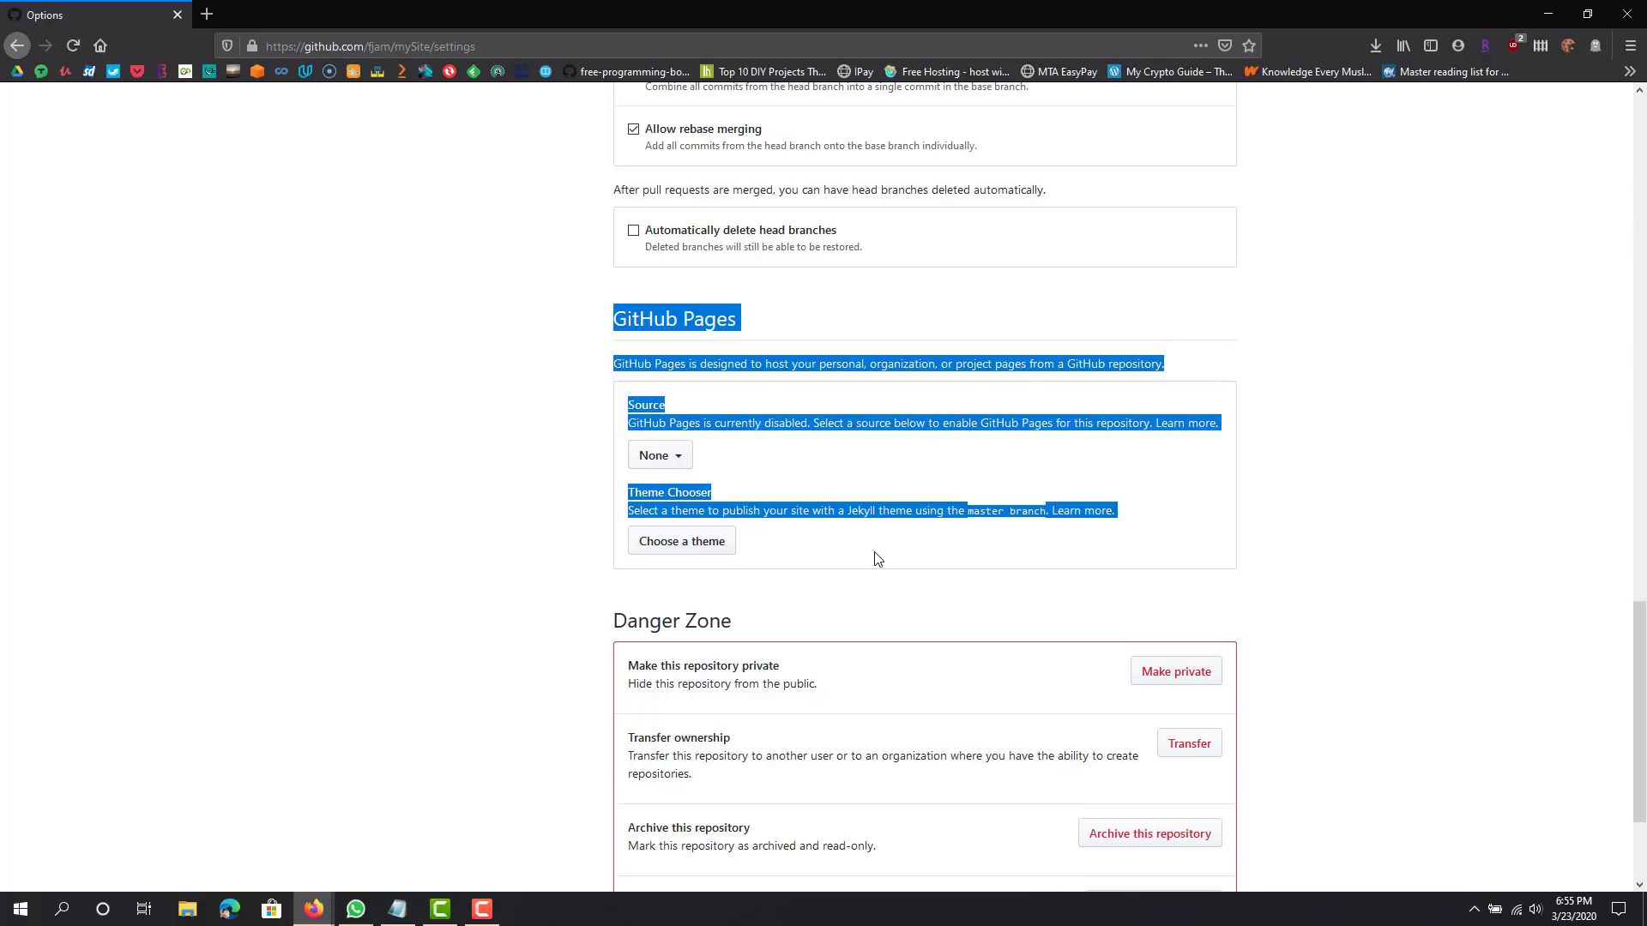
left_click(879, 559)
left_click(667, 456)
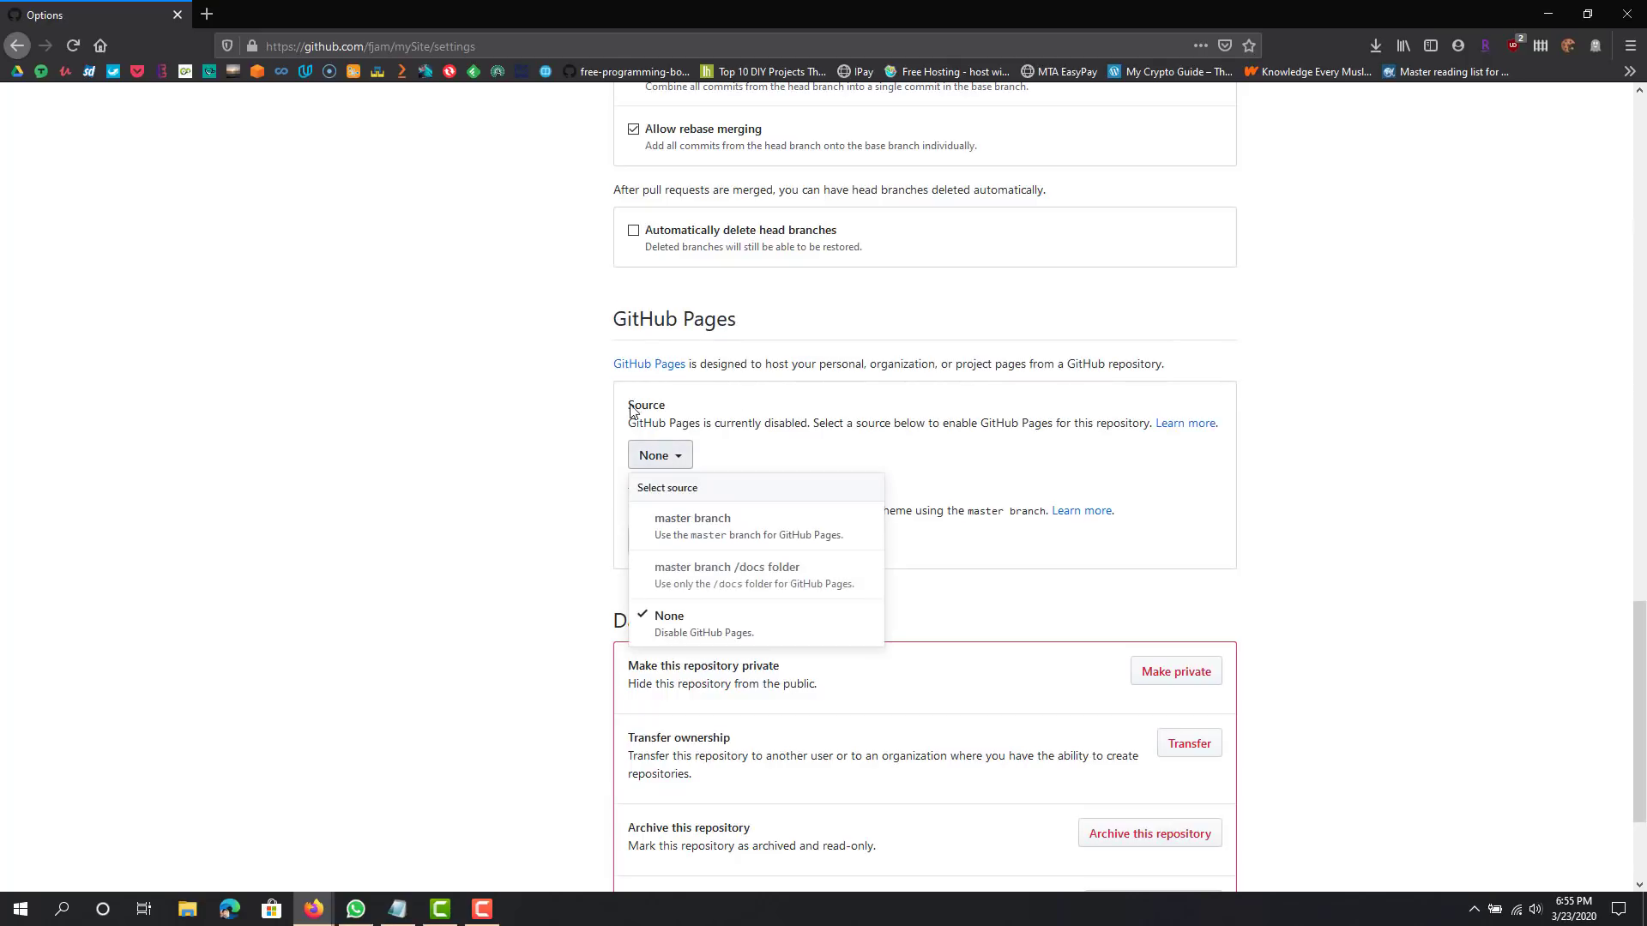
left_click(729, 534)
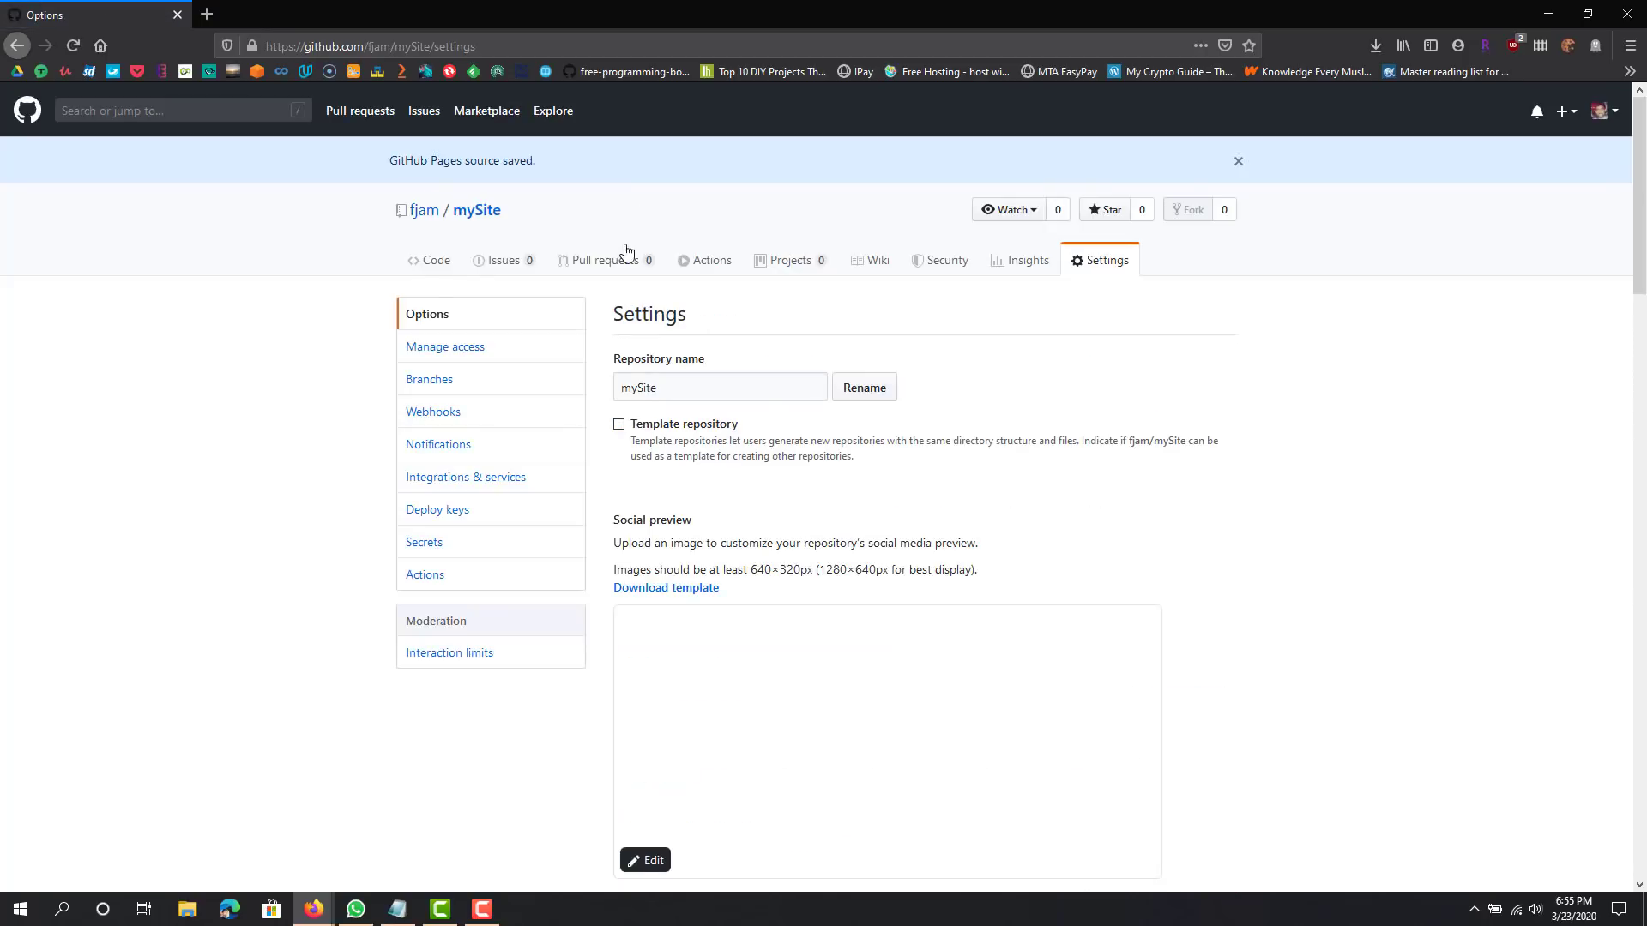
Visit the site address given under GitHub Pages and return to the repository settings.
scroll(564, 343, "down", 5)
scroll(566, 344, "down", 12)
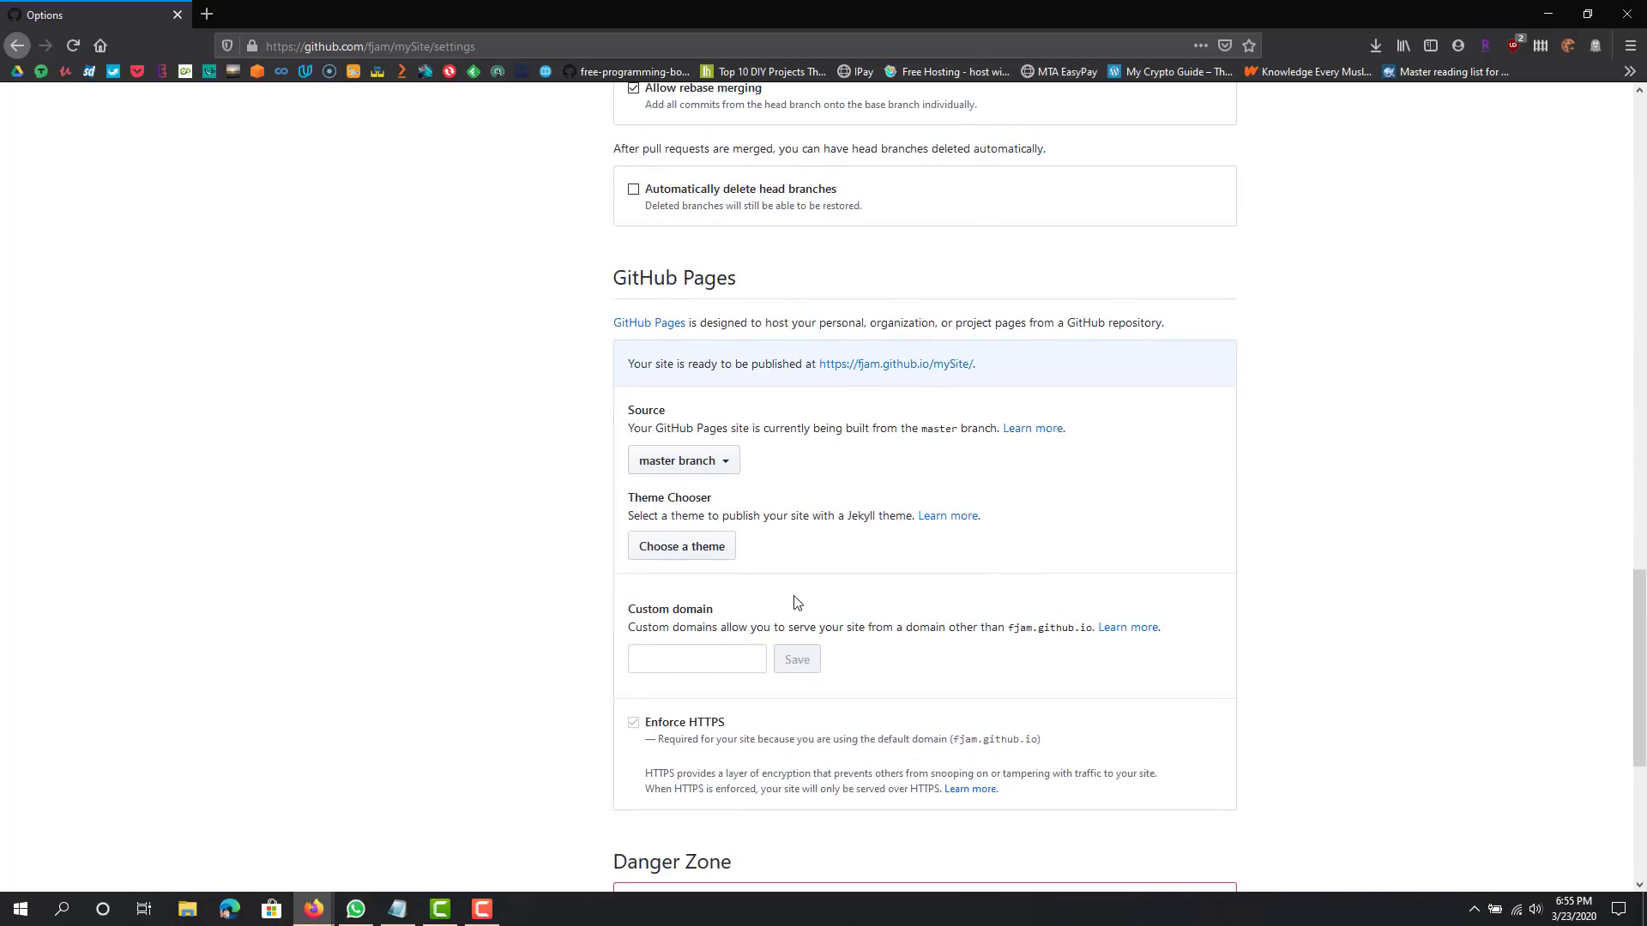
left_click(885, 365)
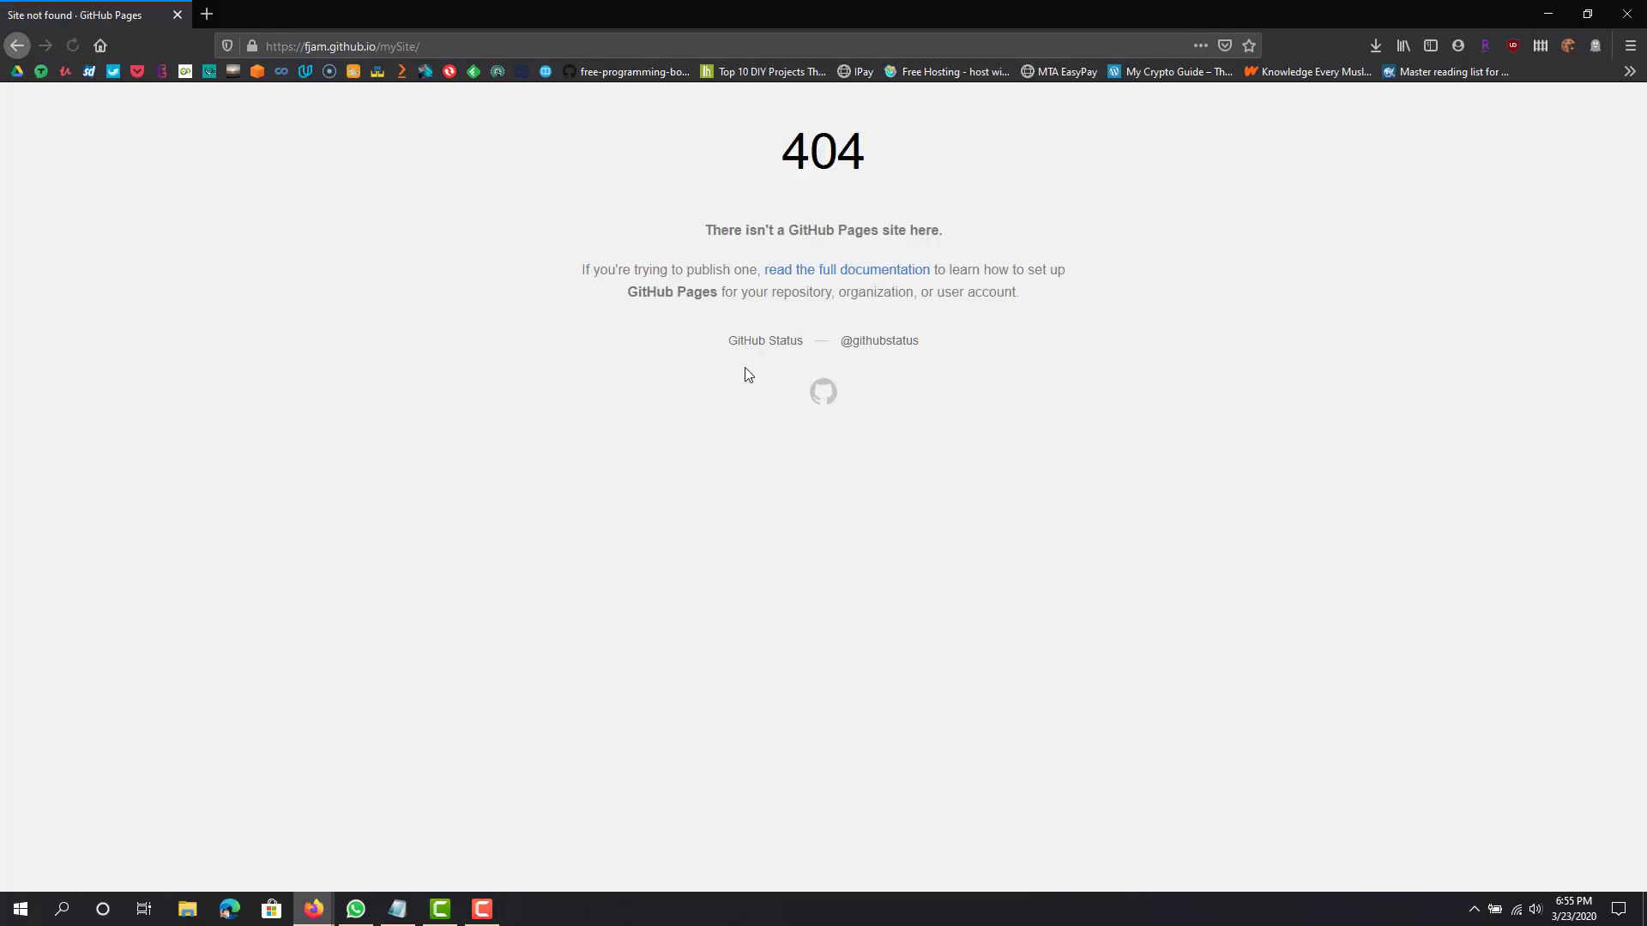
left_click(19, 47)
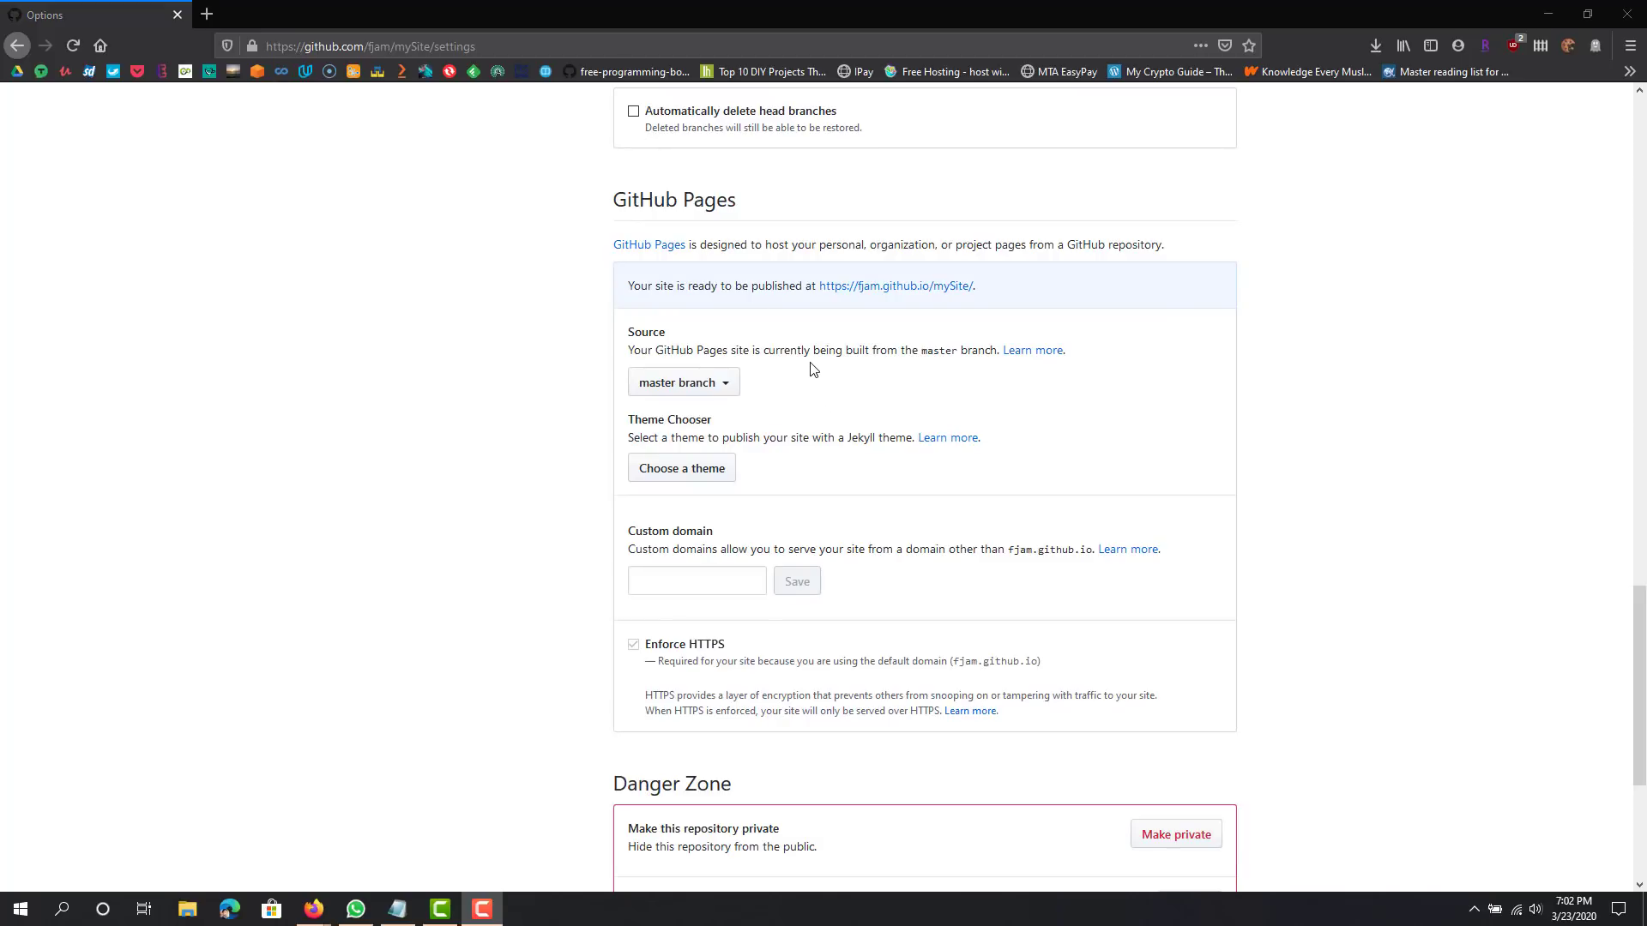
Load the Pages site again, check its welcome text, and go back to the repository settings.
left_click(855, 295)
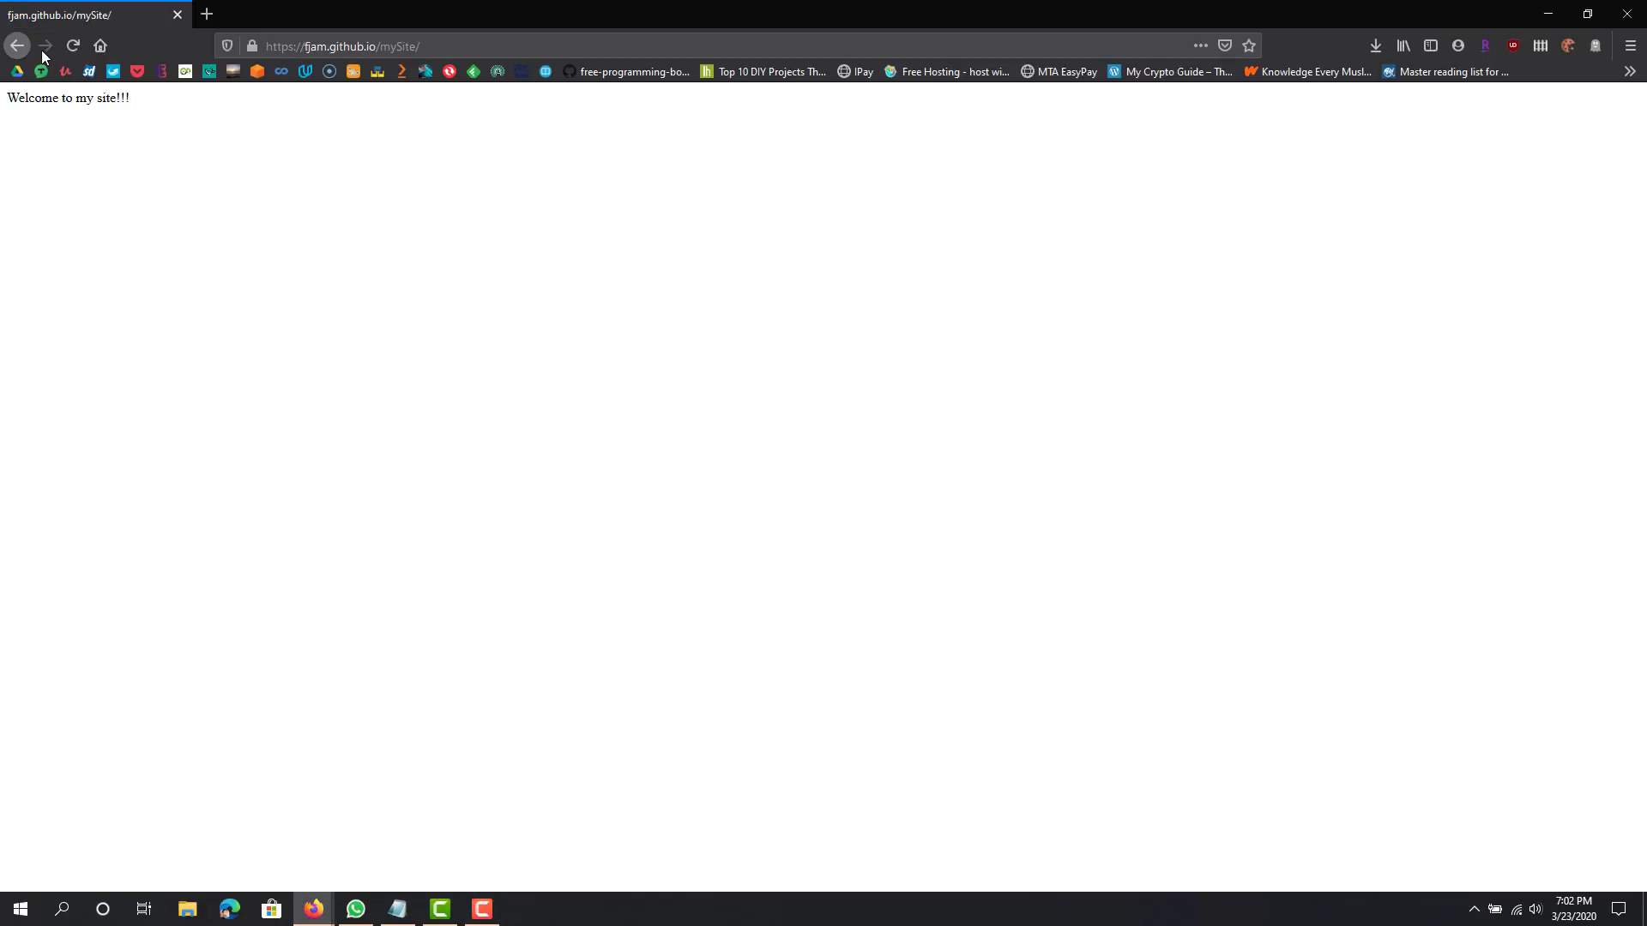
left_click_drag(51, 99, 126, 99)
left_click(86, 107)
left_click(19, 47)
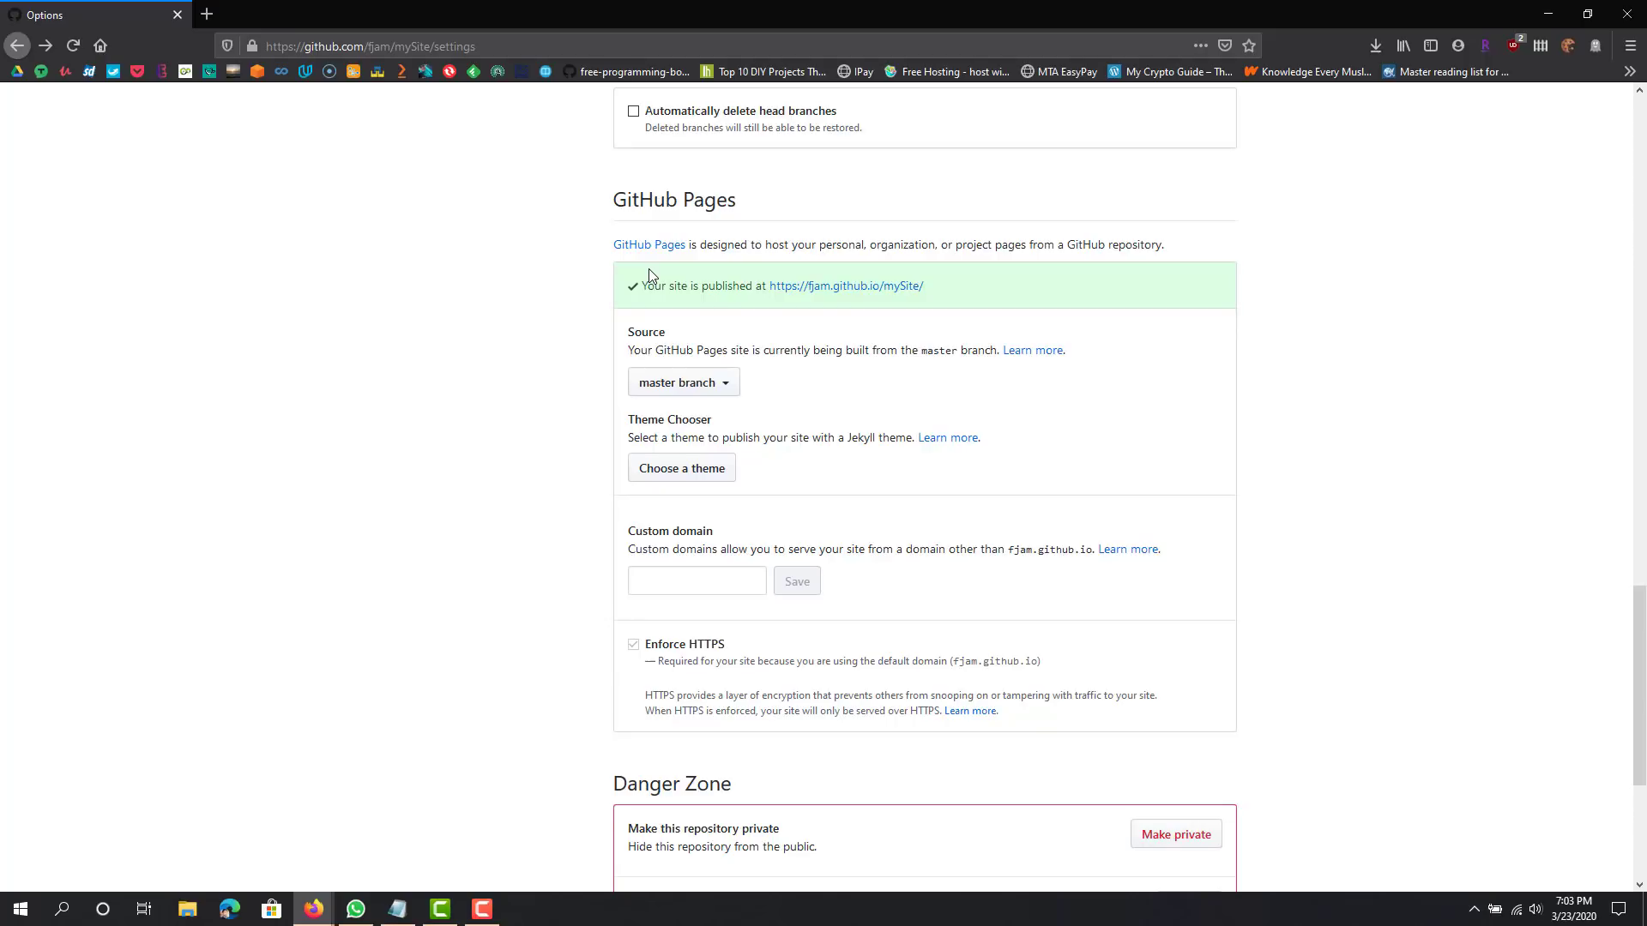
Open the published site in a separate tab and compare its page source with the displayed text.
left_click(856, 286)
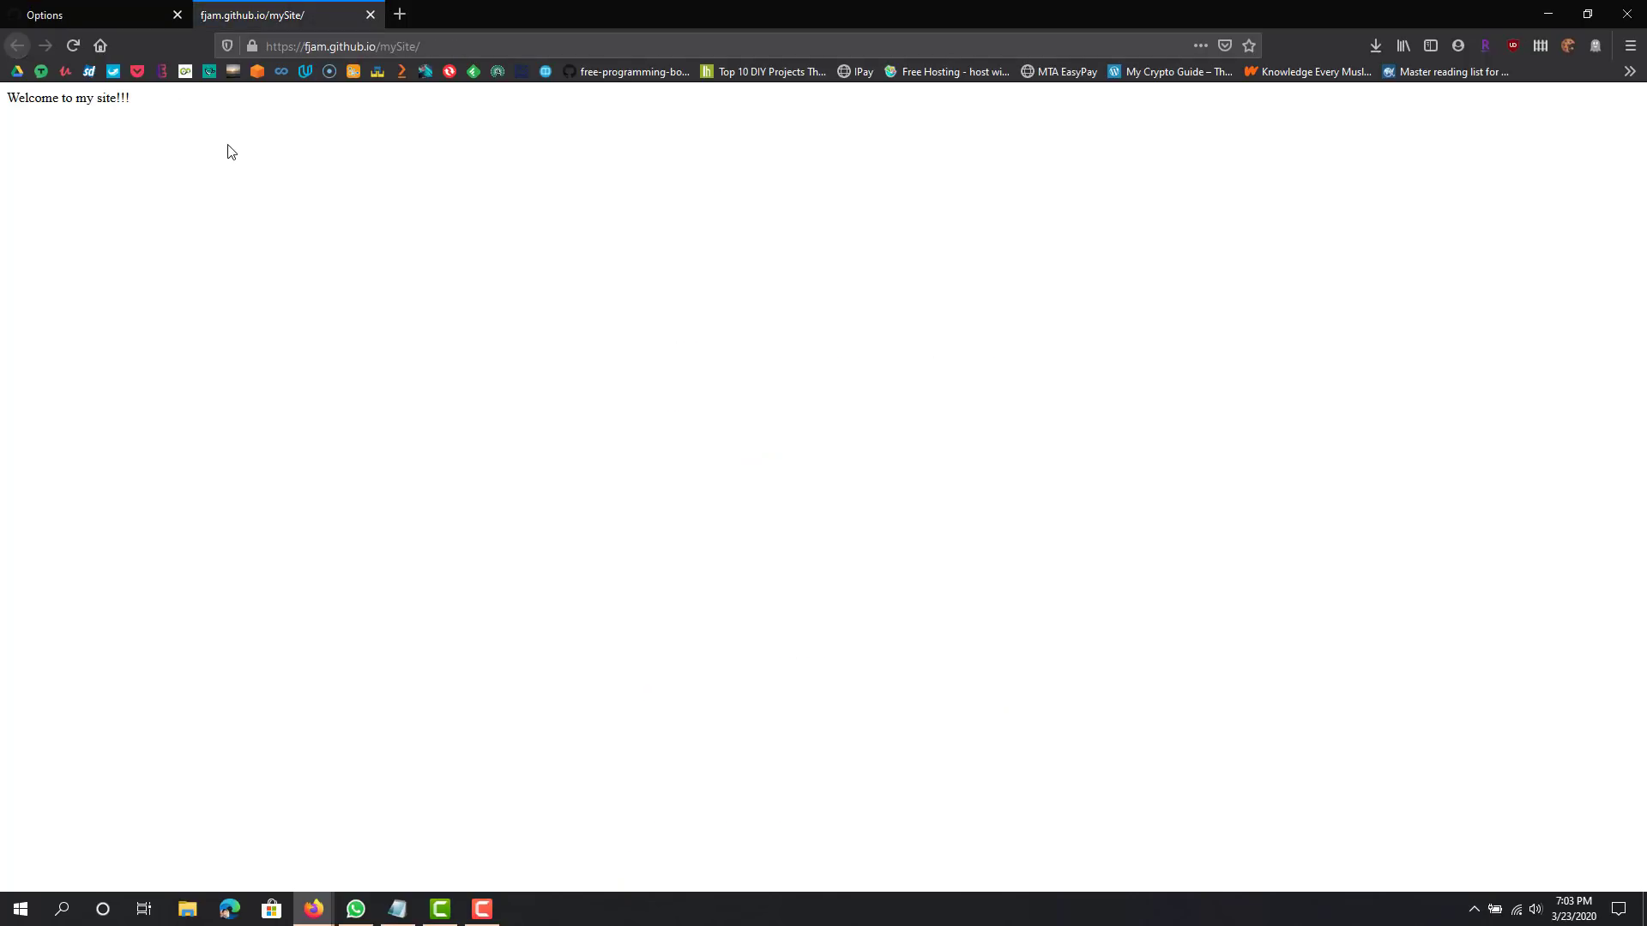
key("ctrl+u")
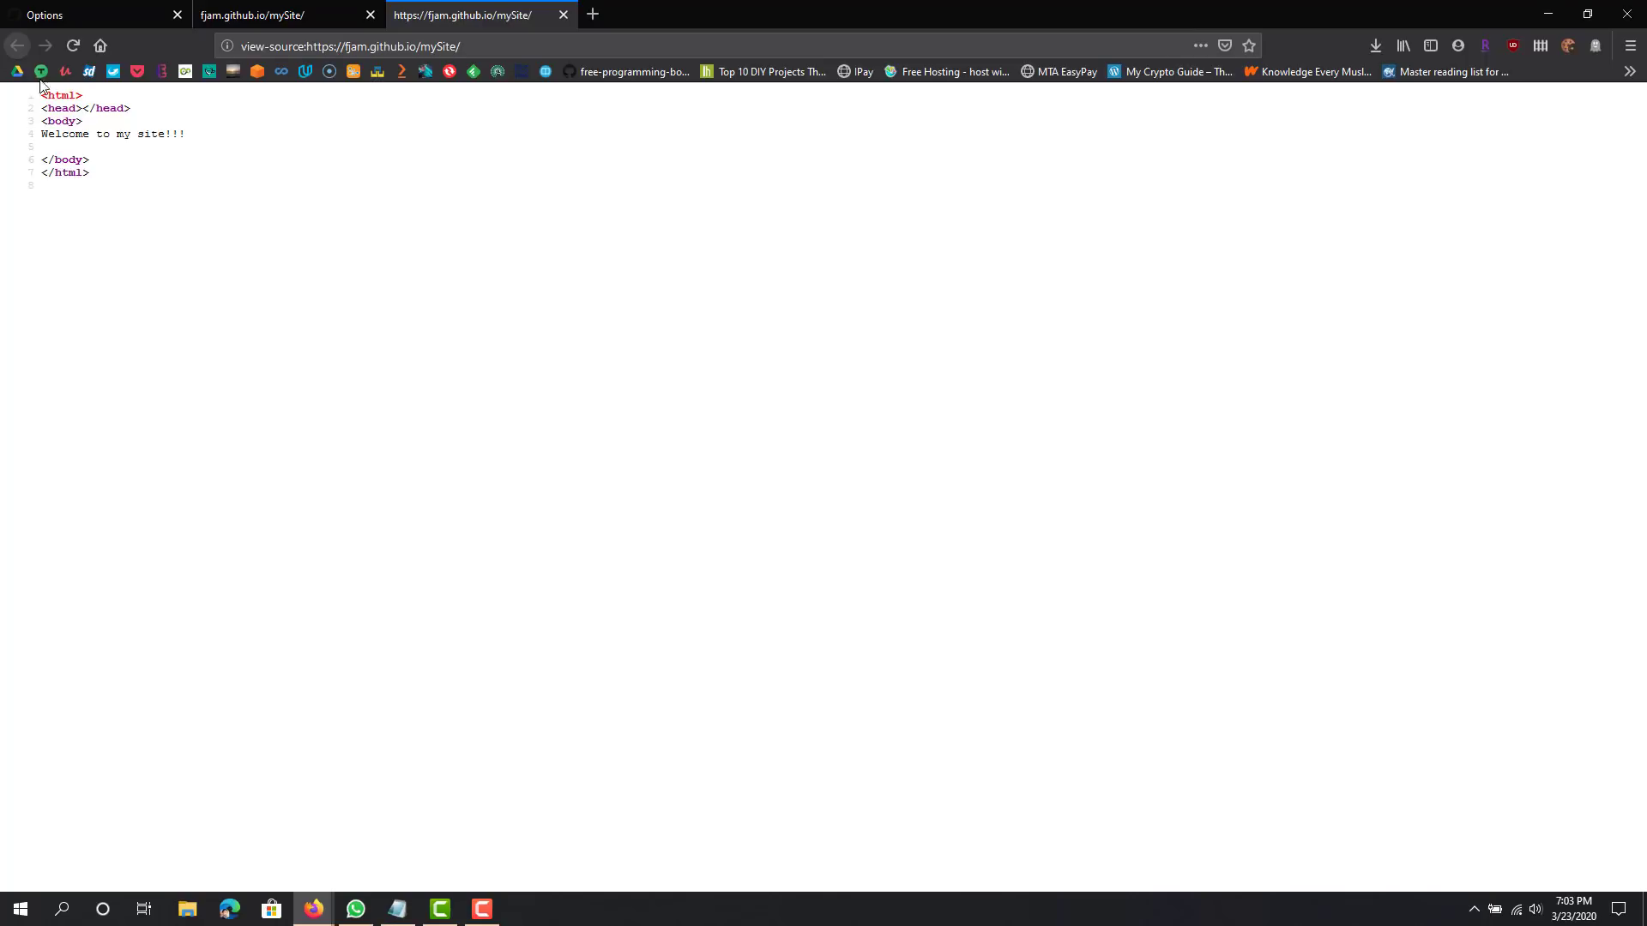
key("ctrl+a")
left_click(72, 125)
left_click_drag(77, 147, 176, 168)
left_click(129, 180)
left_click(295, 13)
left_click_drag(65, 99, 132, 98)
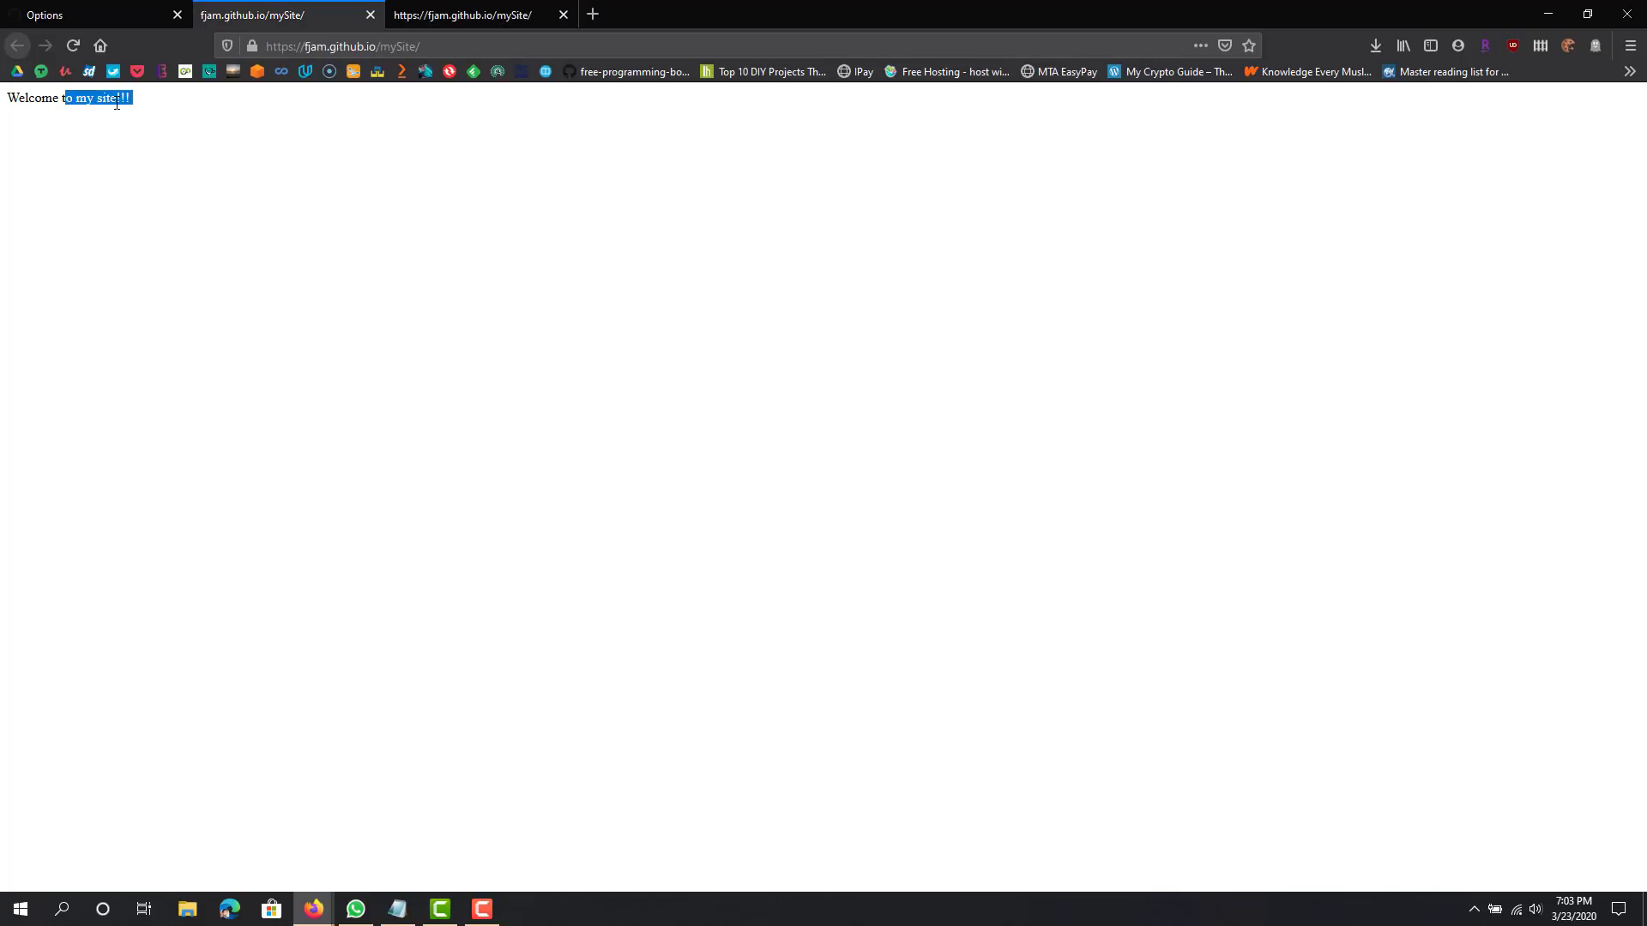
Revisit the Pages settings and page source, and examine the github.io address of the published site.
left_click(99, 10)
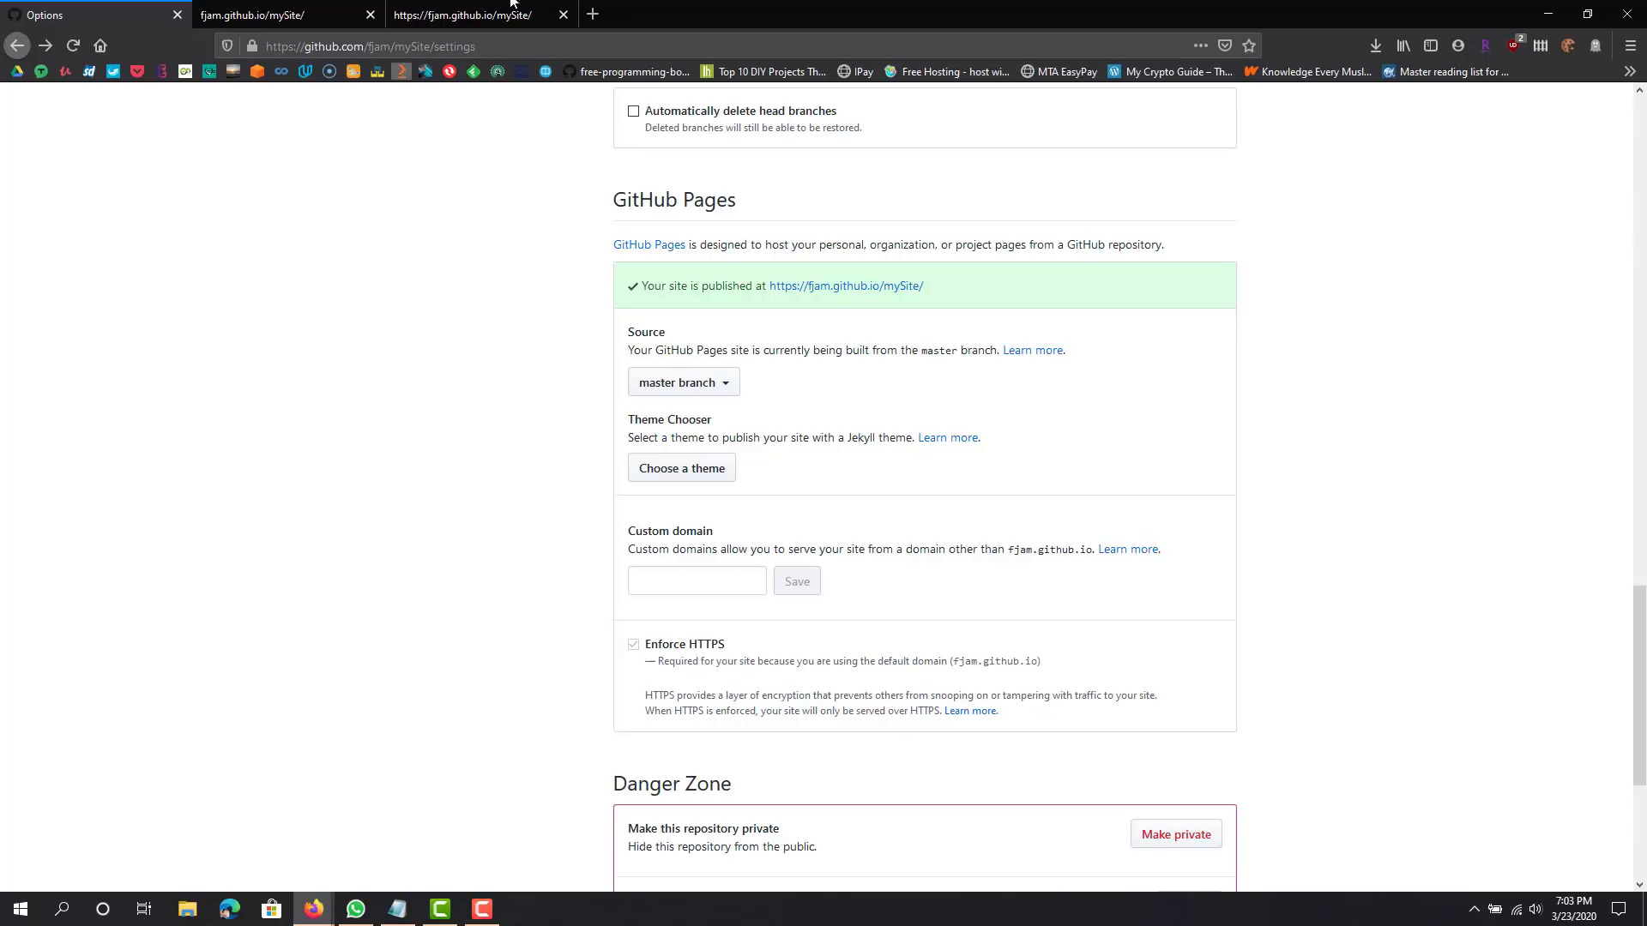
left_click(437, 15)
left_click(312, 15)
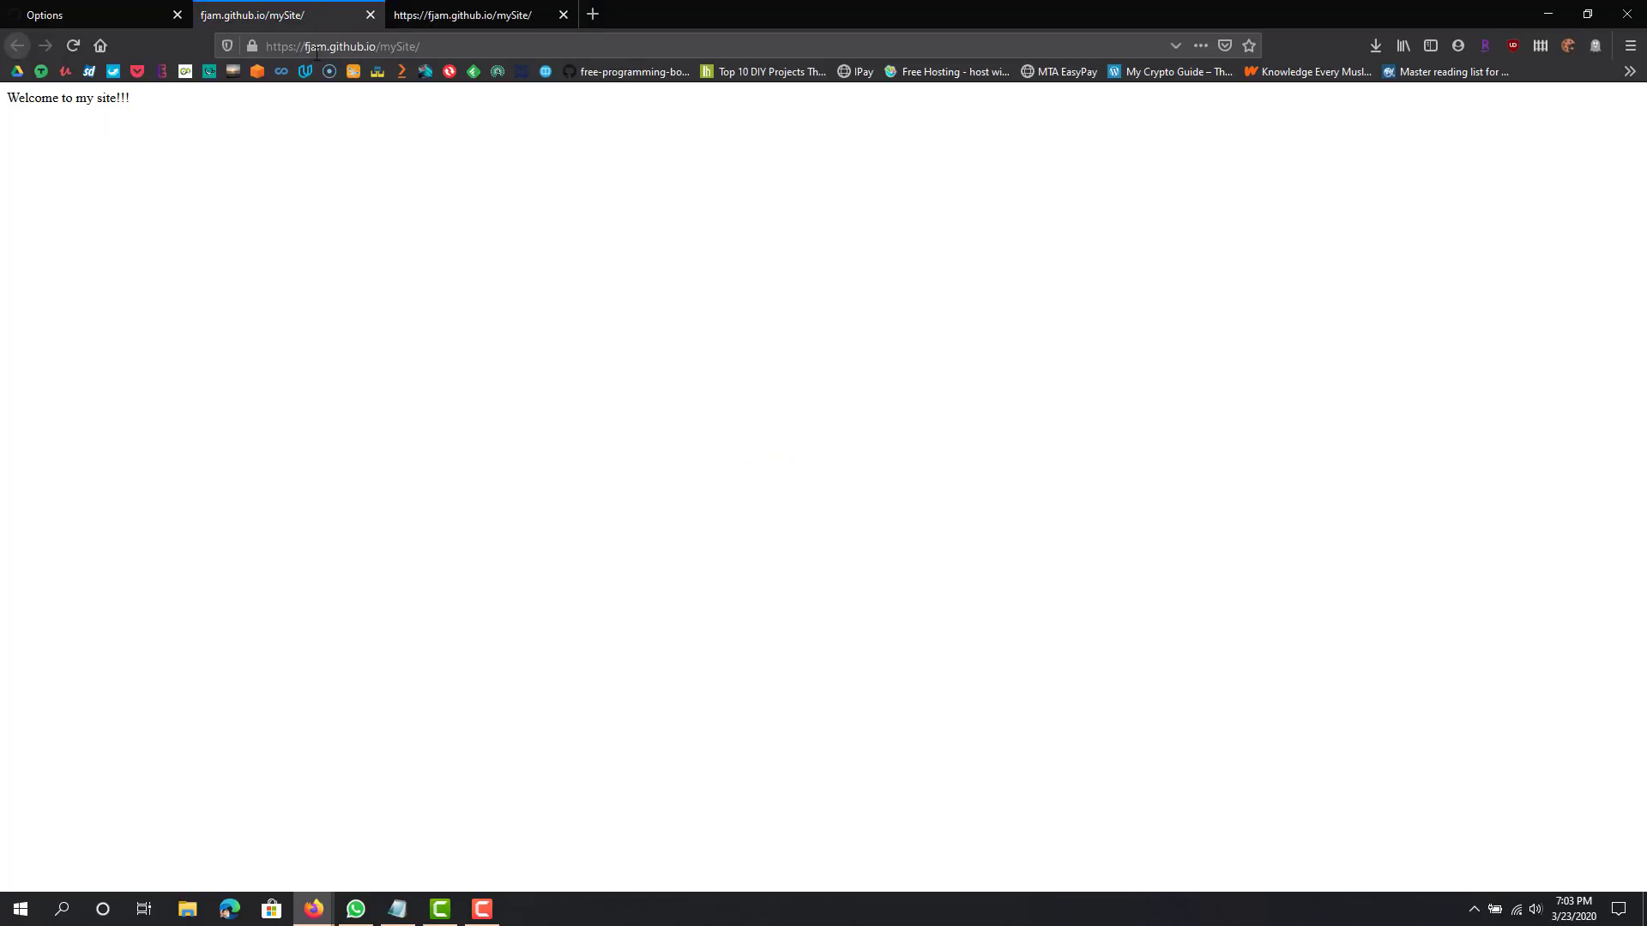
left_click_drag(306, 46, 419, 46)
left_click(420, 282)
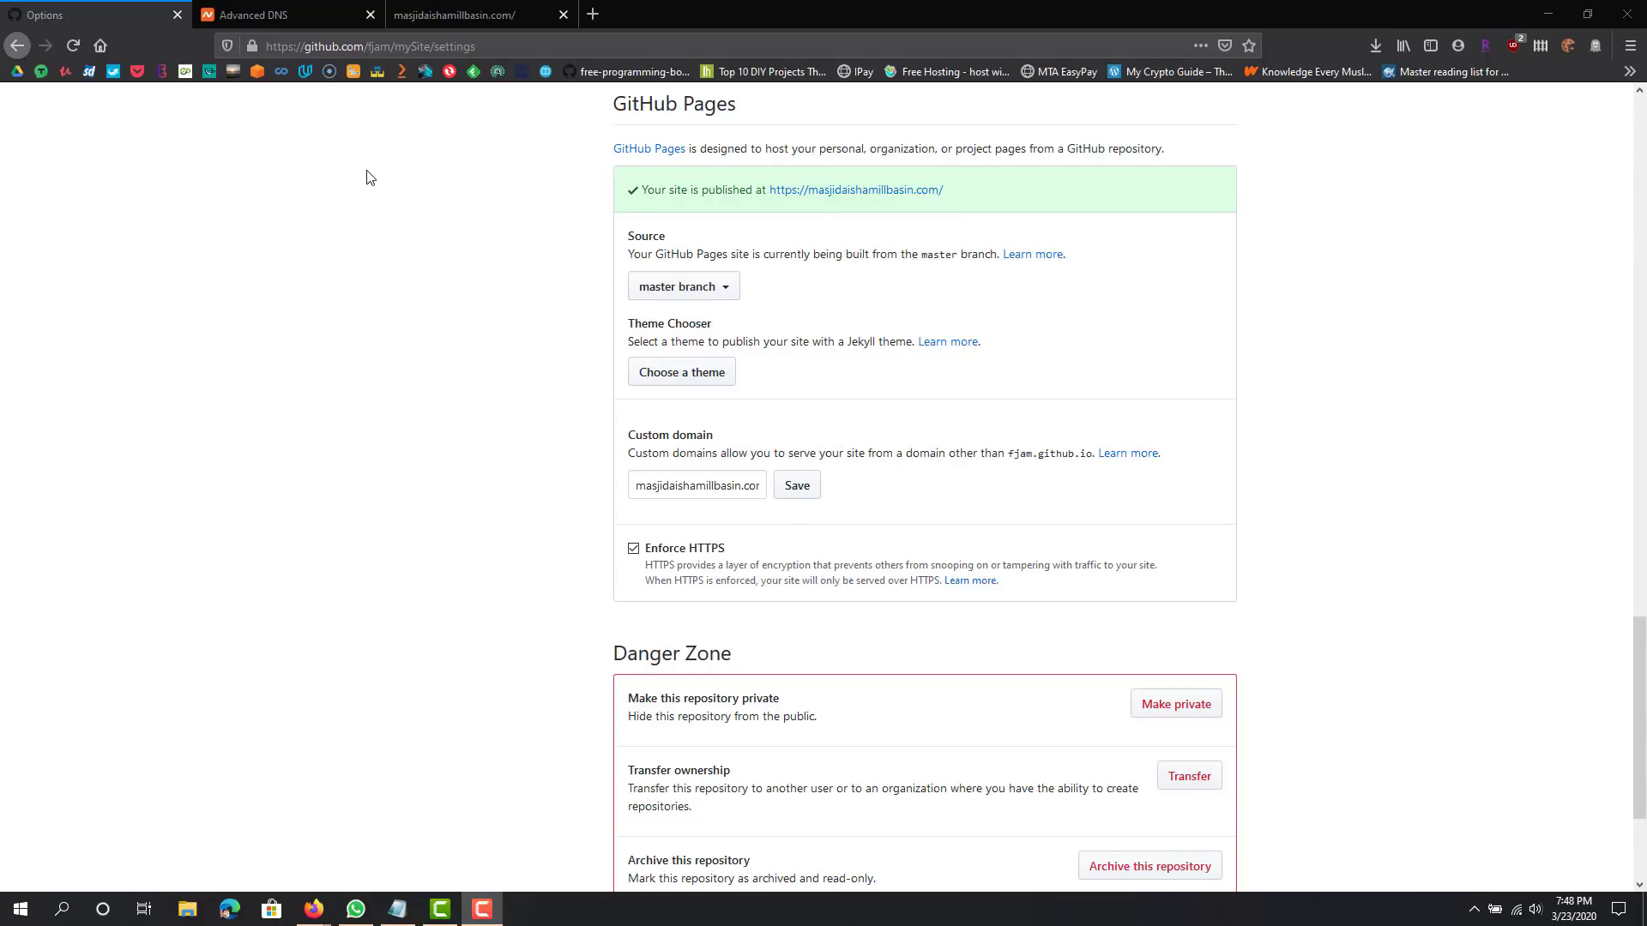
Examine the published address and the custom domain entry in the GitHub Pages settings.
left_click_drag(983, 196, 767, 198)
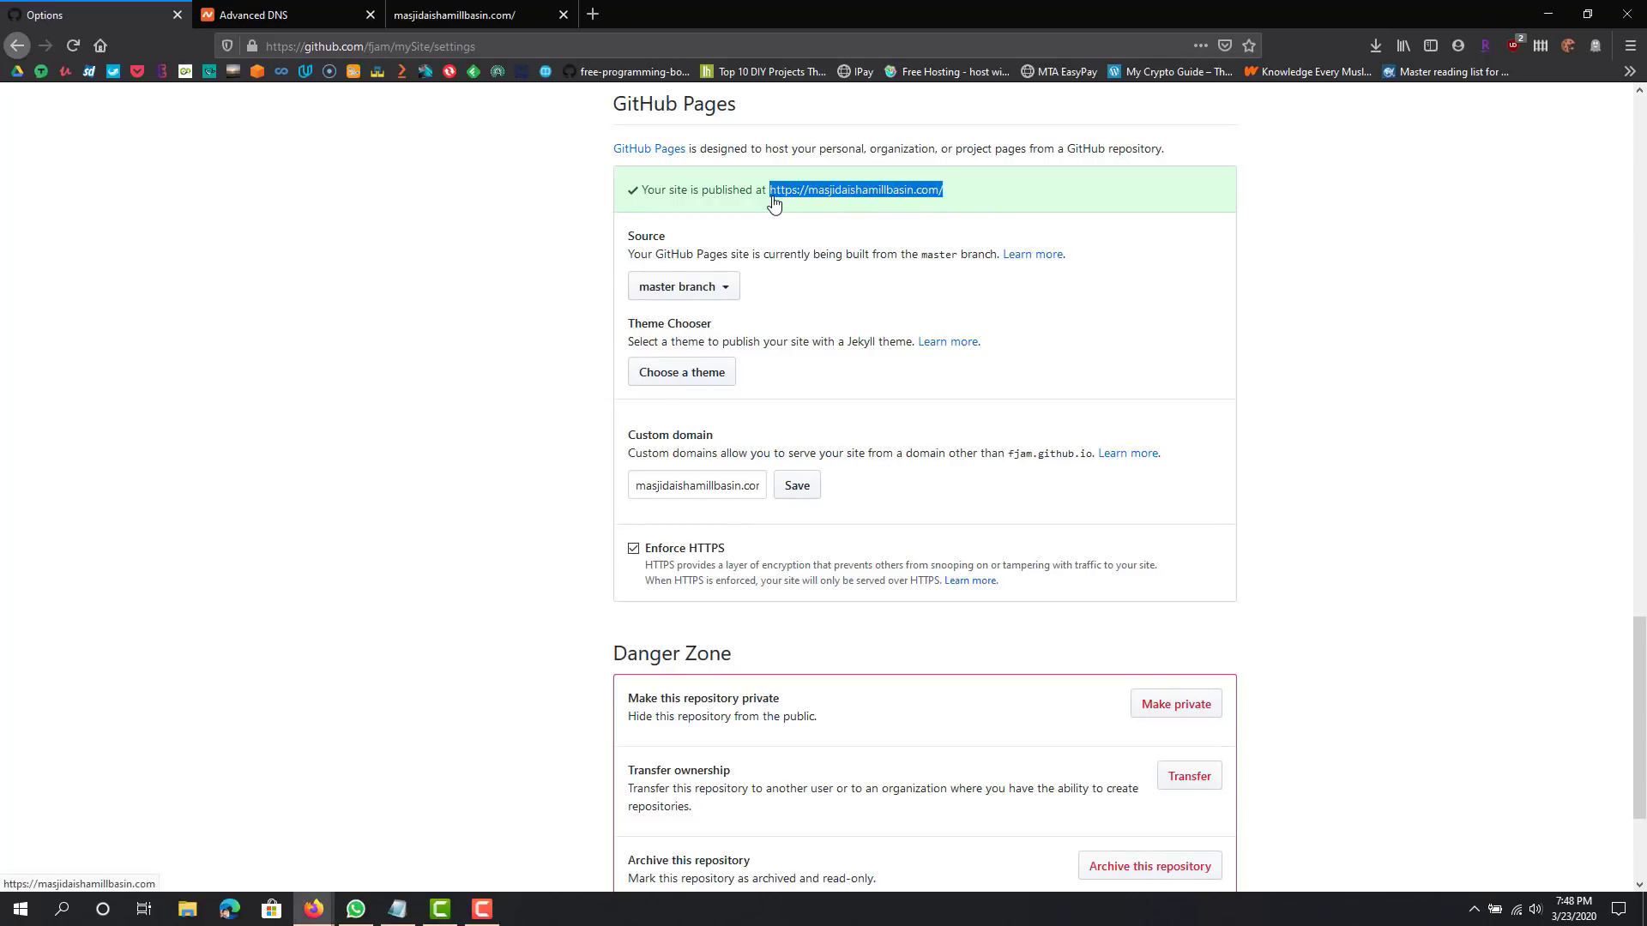
triple_click(679, 496)
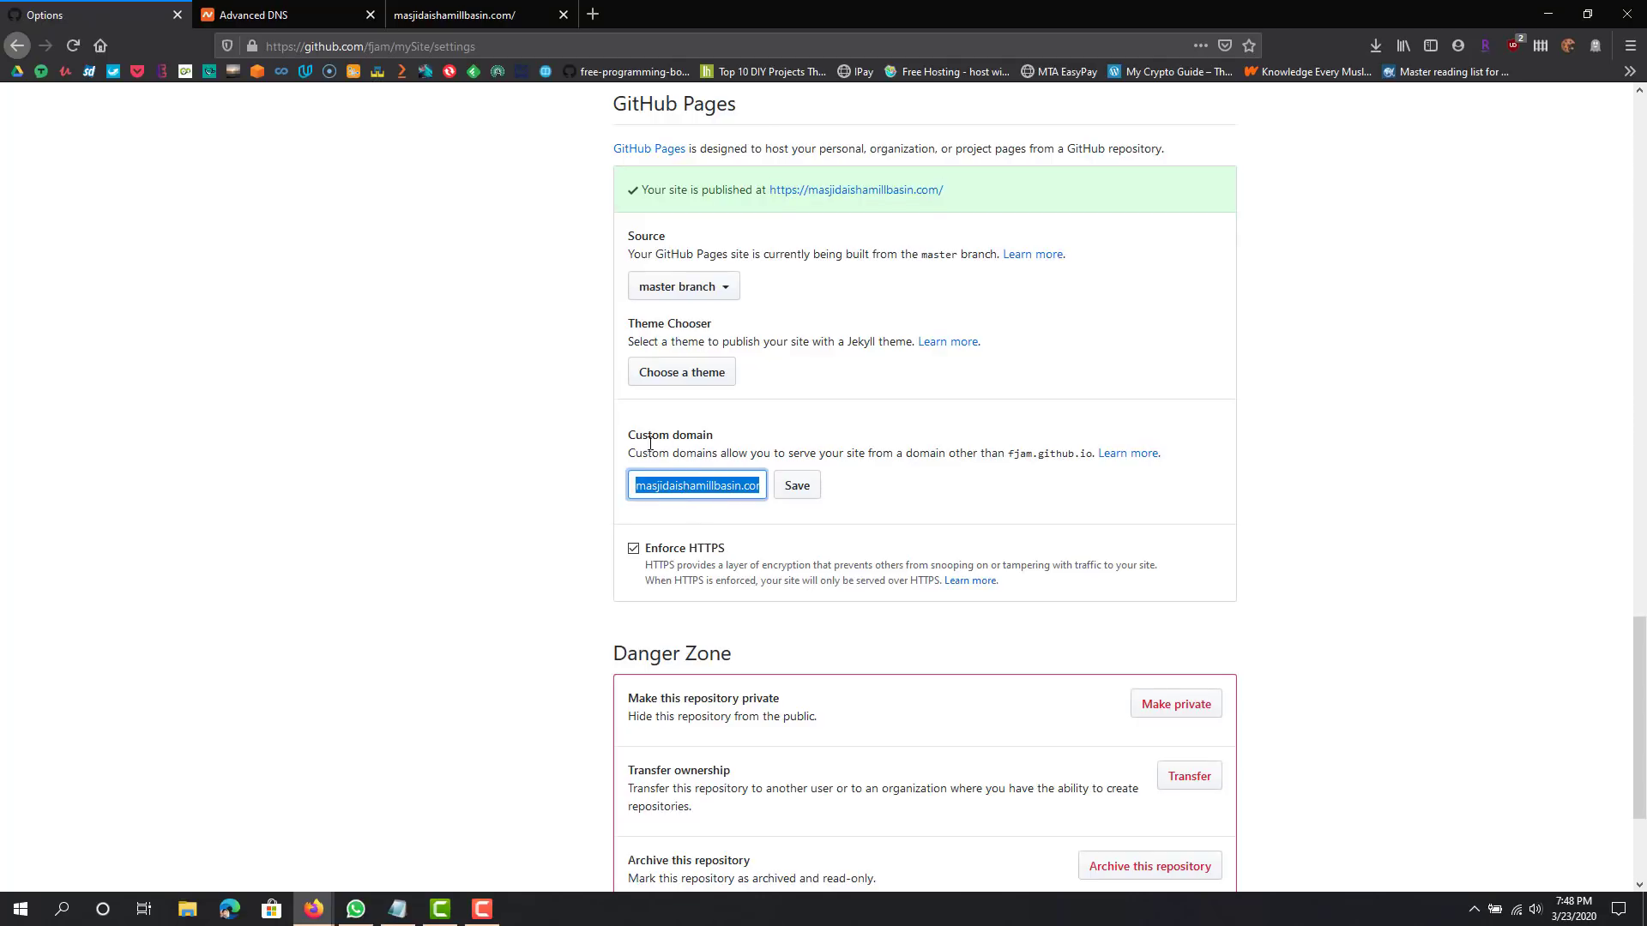
middle_click(556, 549)
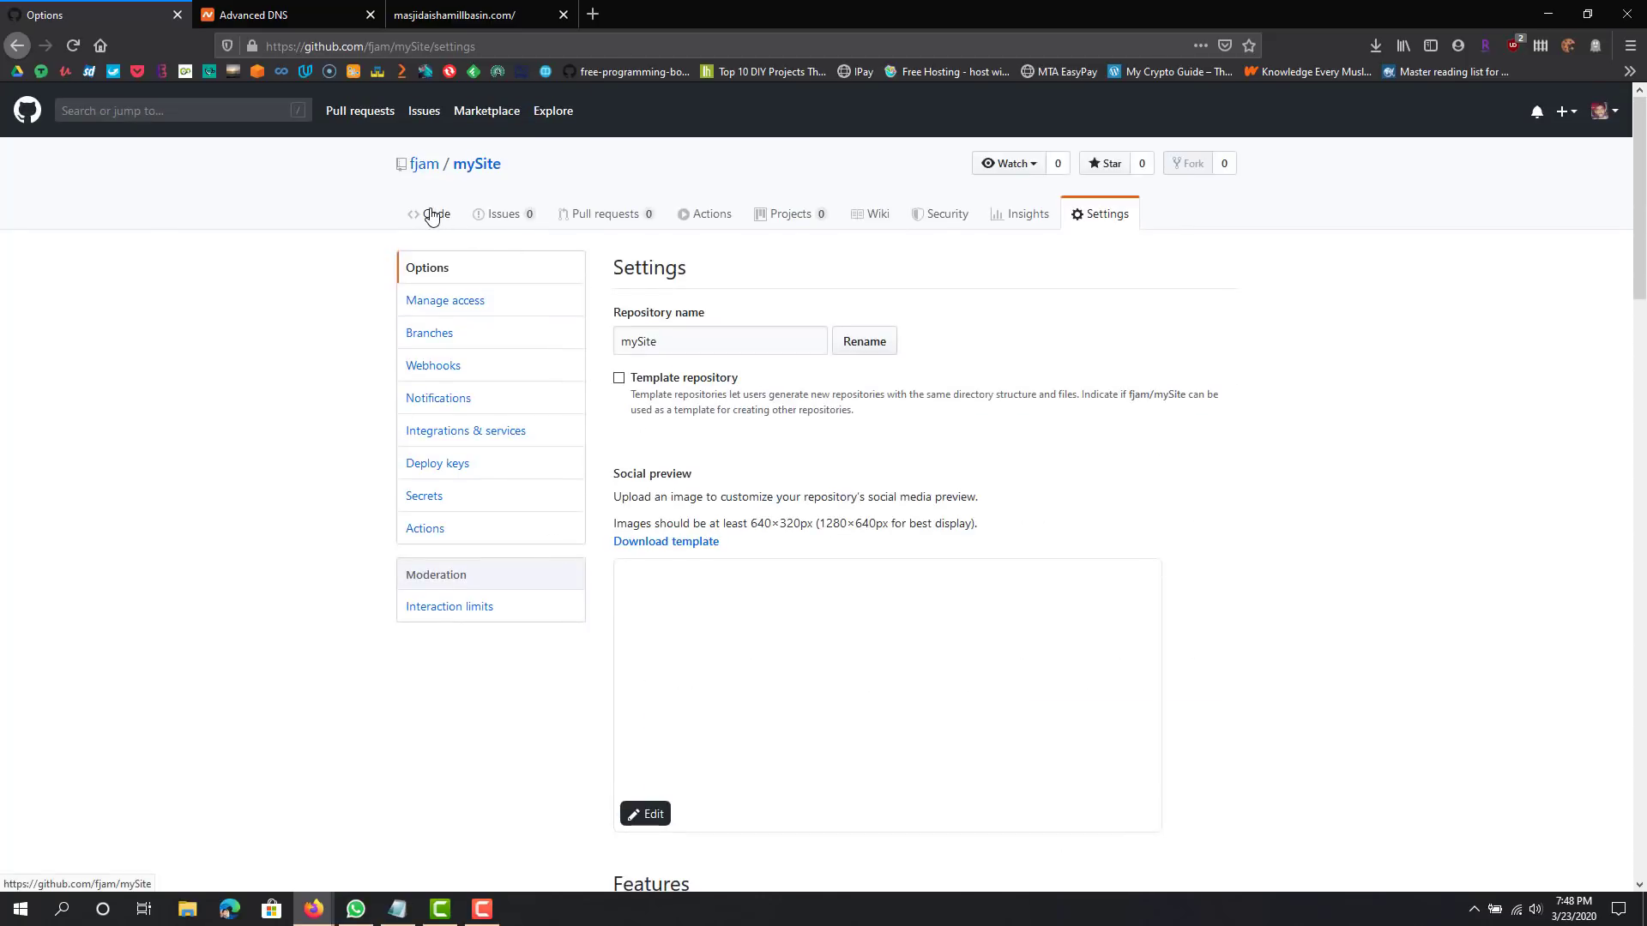
Open the CNAME file in the mySite repository and check the domain name it contains.
left_click(431, 214)
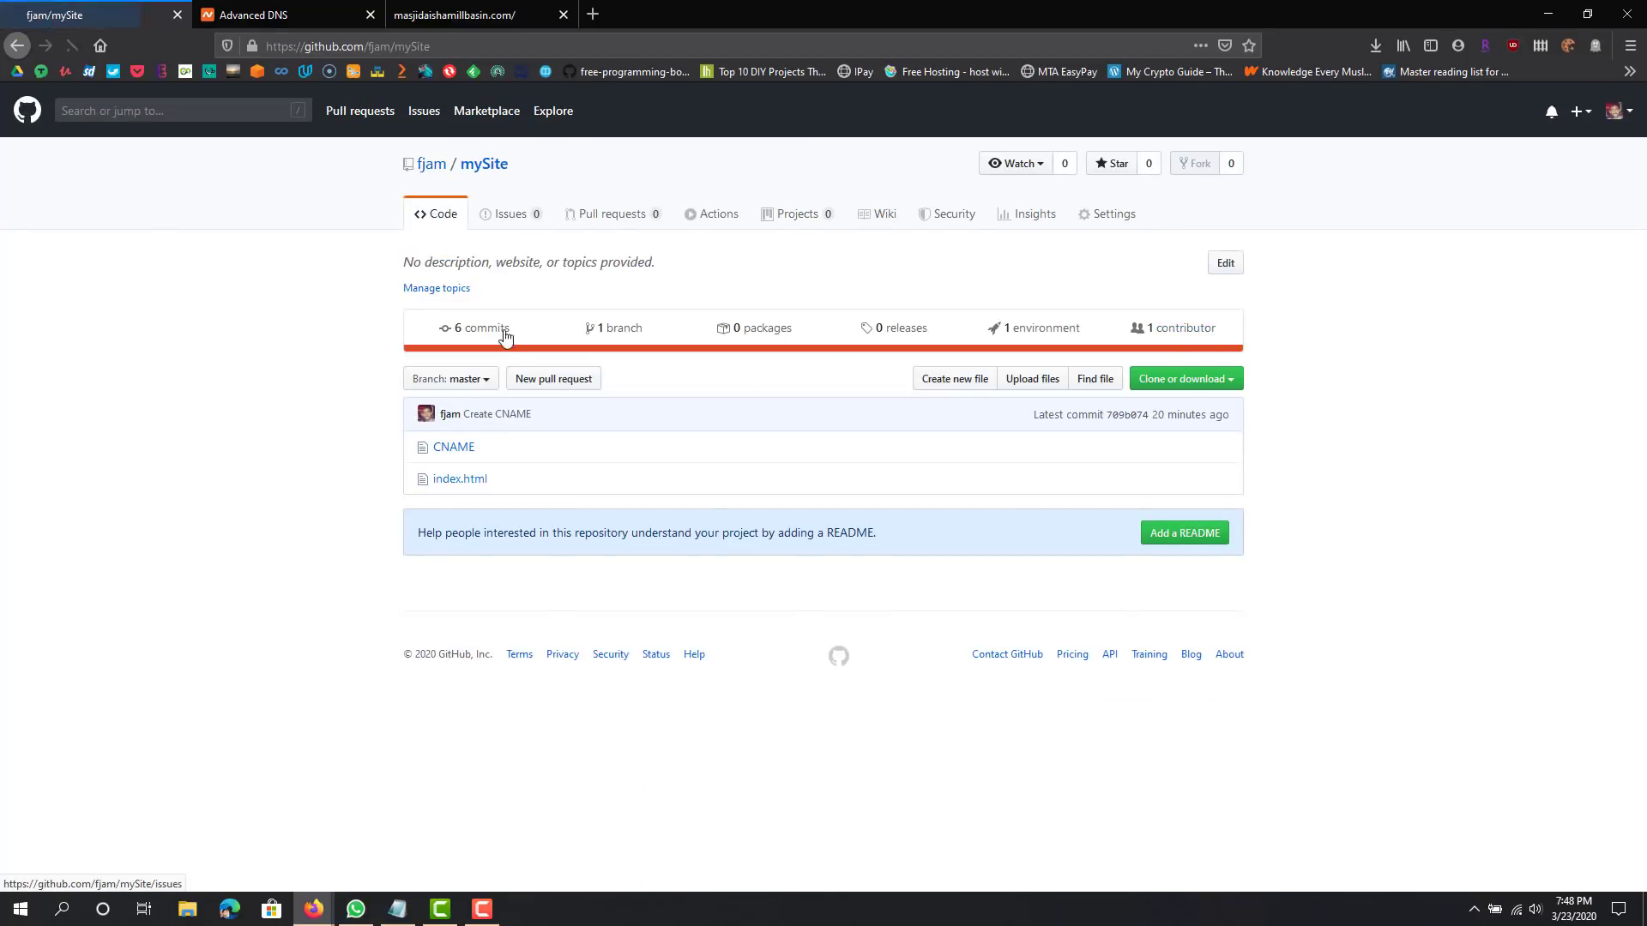
left_click_drag(485, 452, 431, 452)
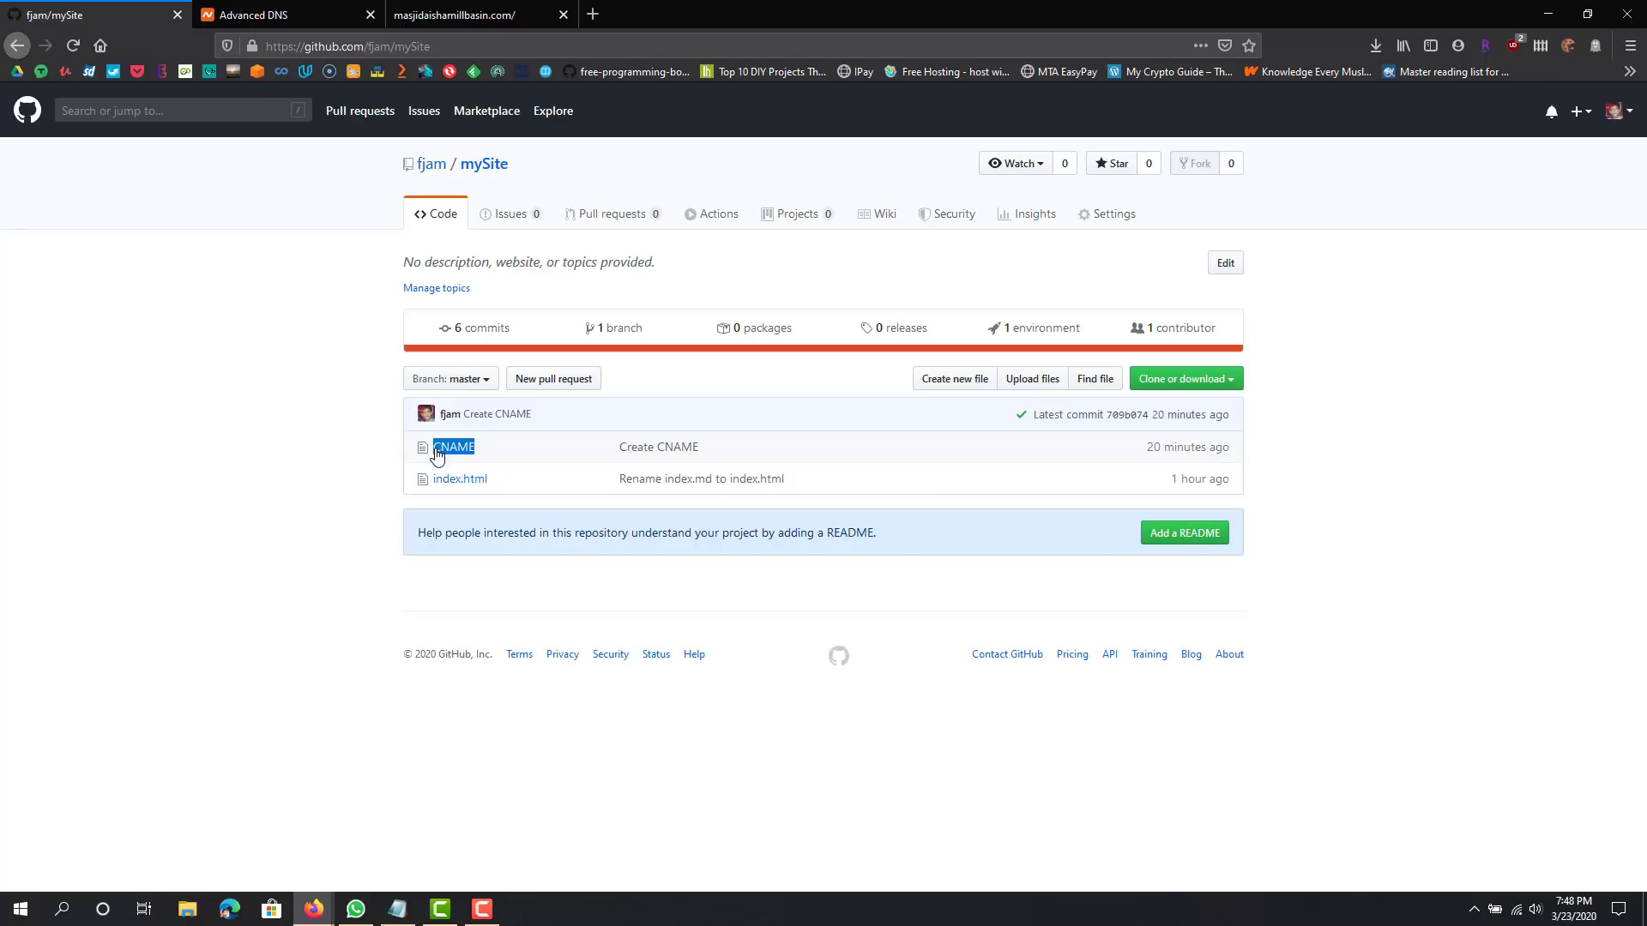
left_click(507, 450)
left_click(452, 450)
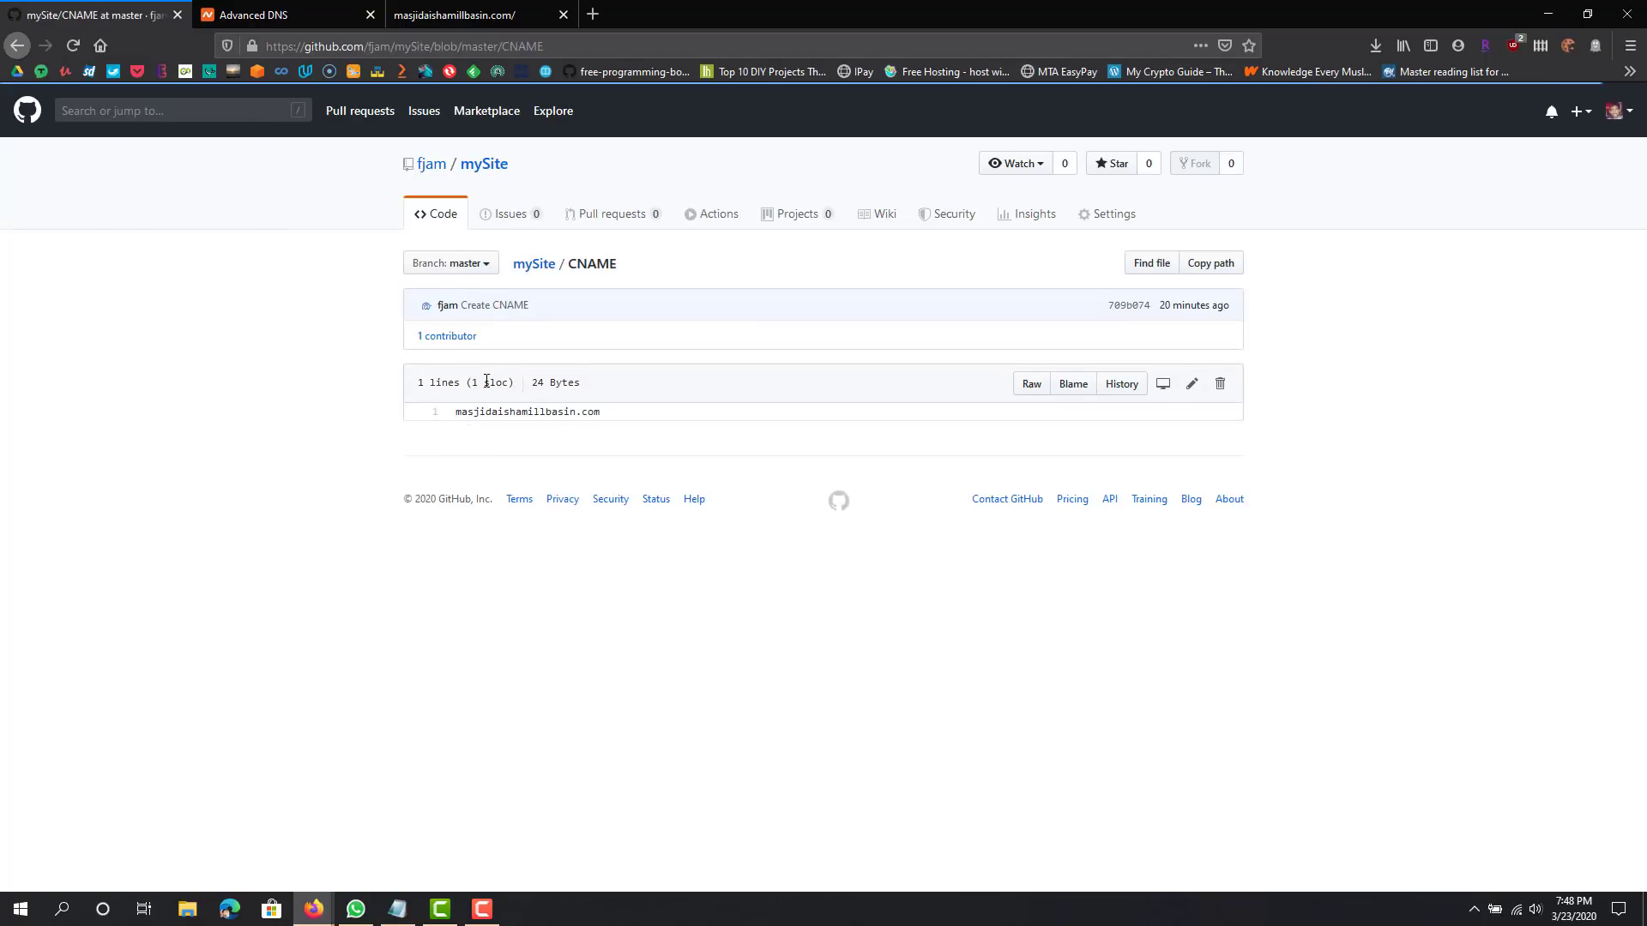
left_click_drag(455, 412, 631, 436)
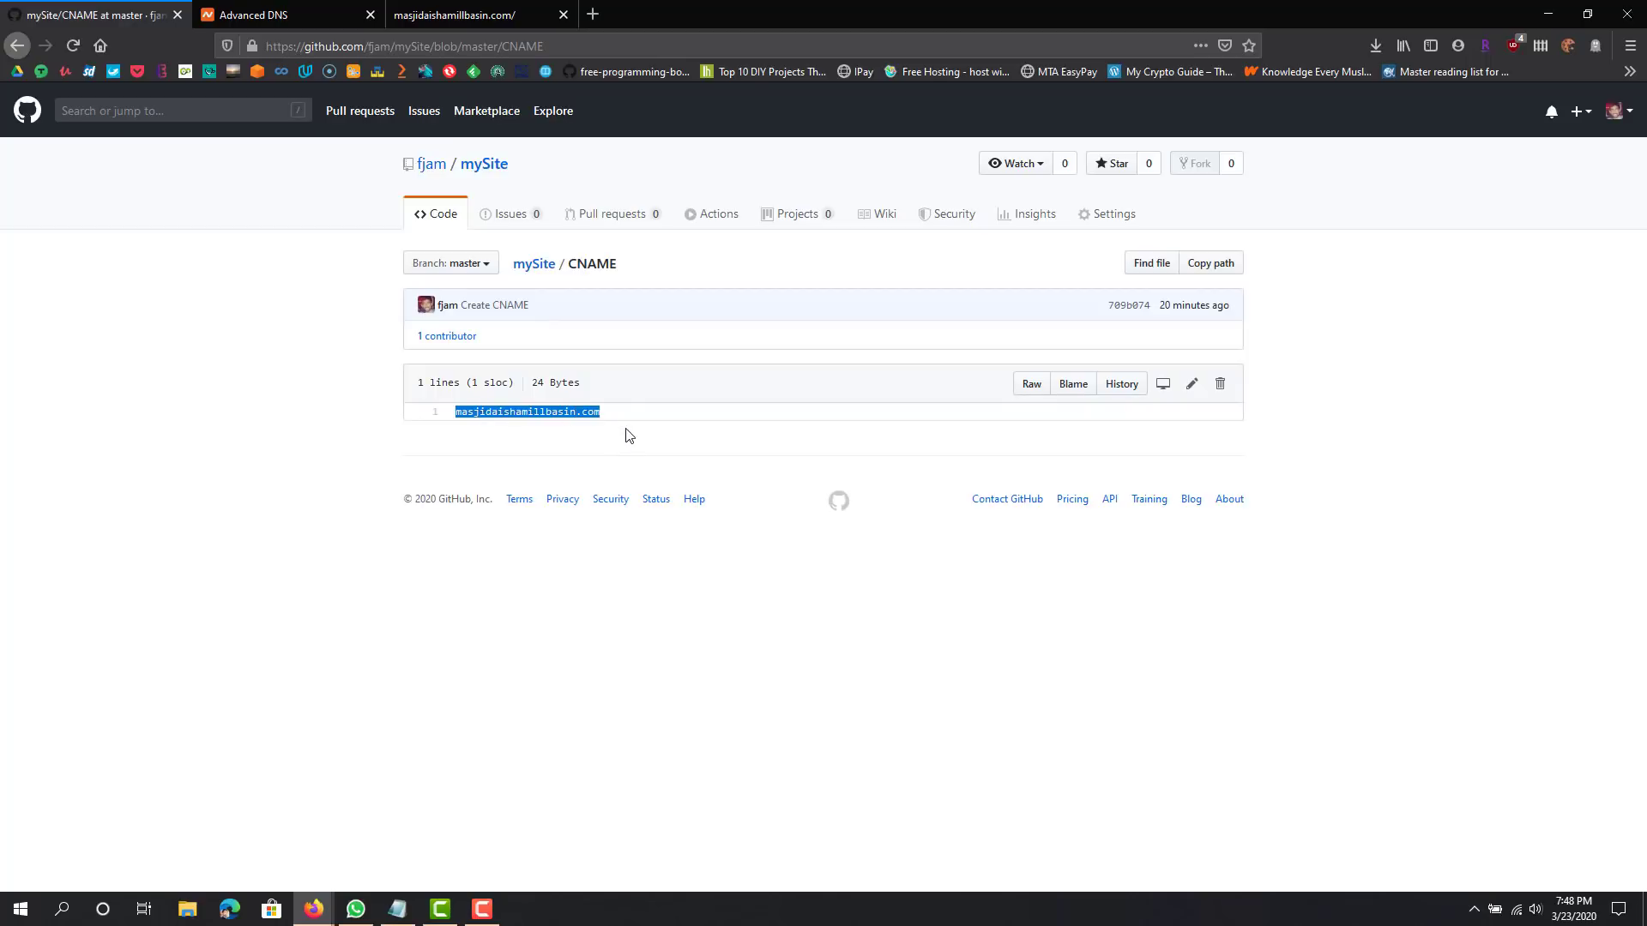
left_click(739, 399)
Return to the mySite repository settings and examine the GitHub Pages source, custom domain and HTTPS options.
key("F5")
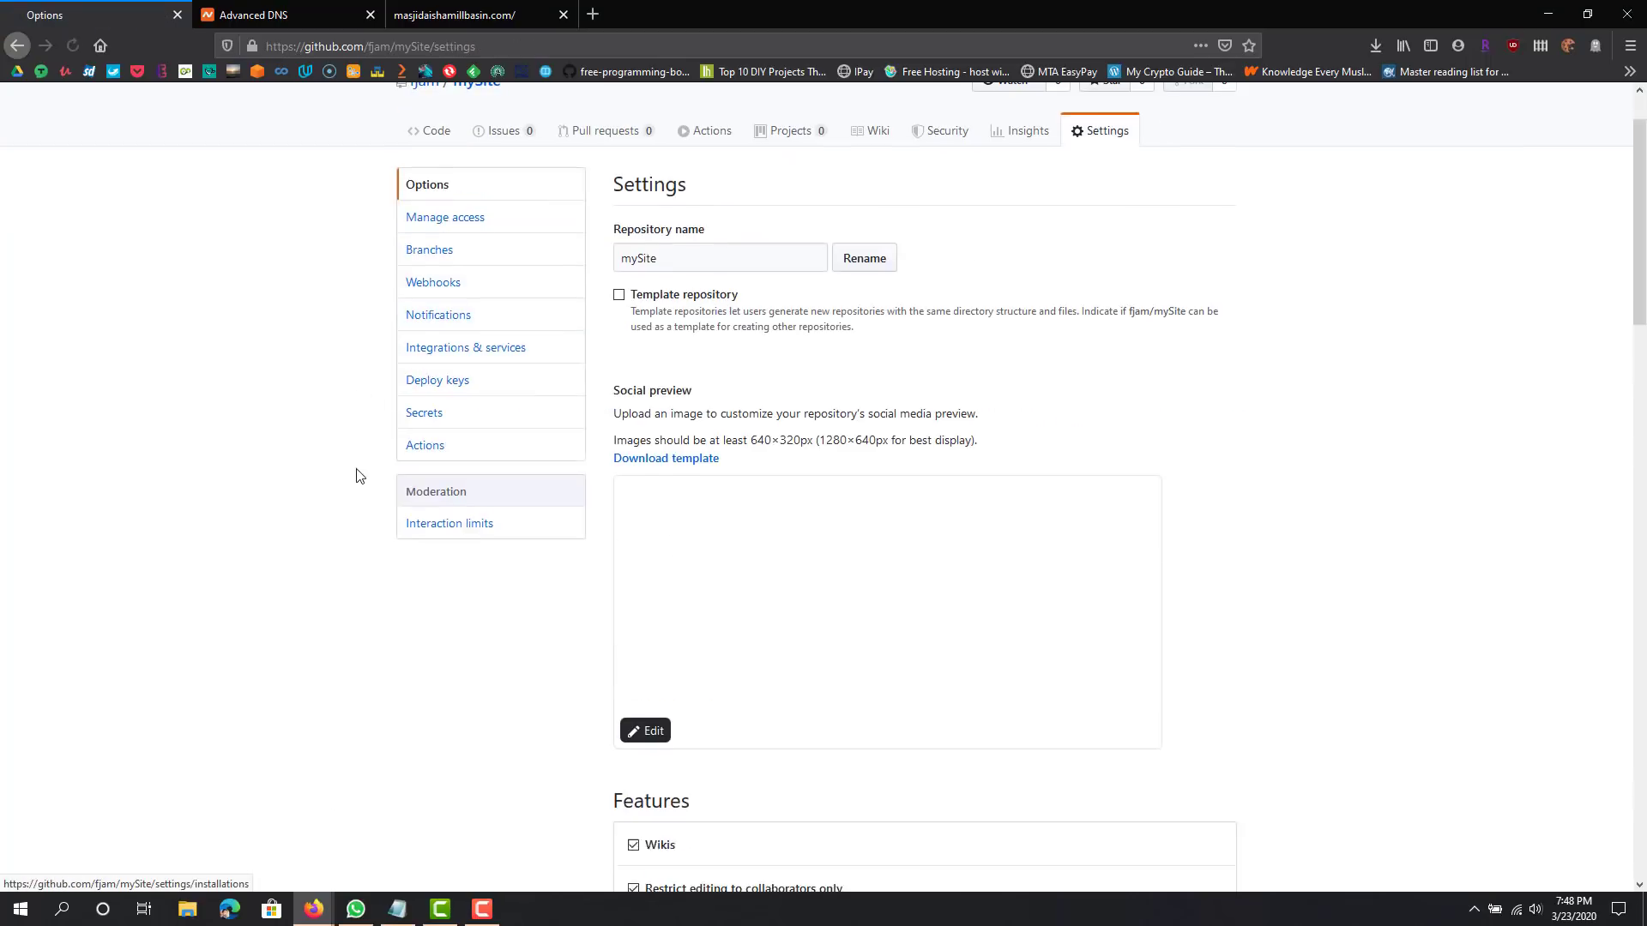
scroll(360, 471, "down", 10)
scroll(360, 471, "down", 12)
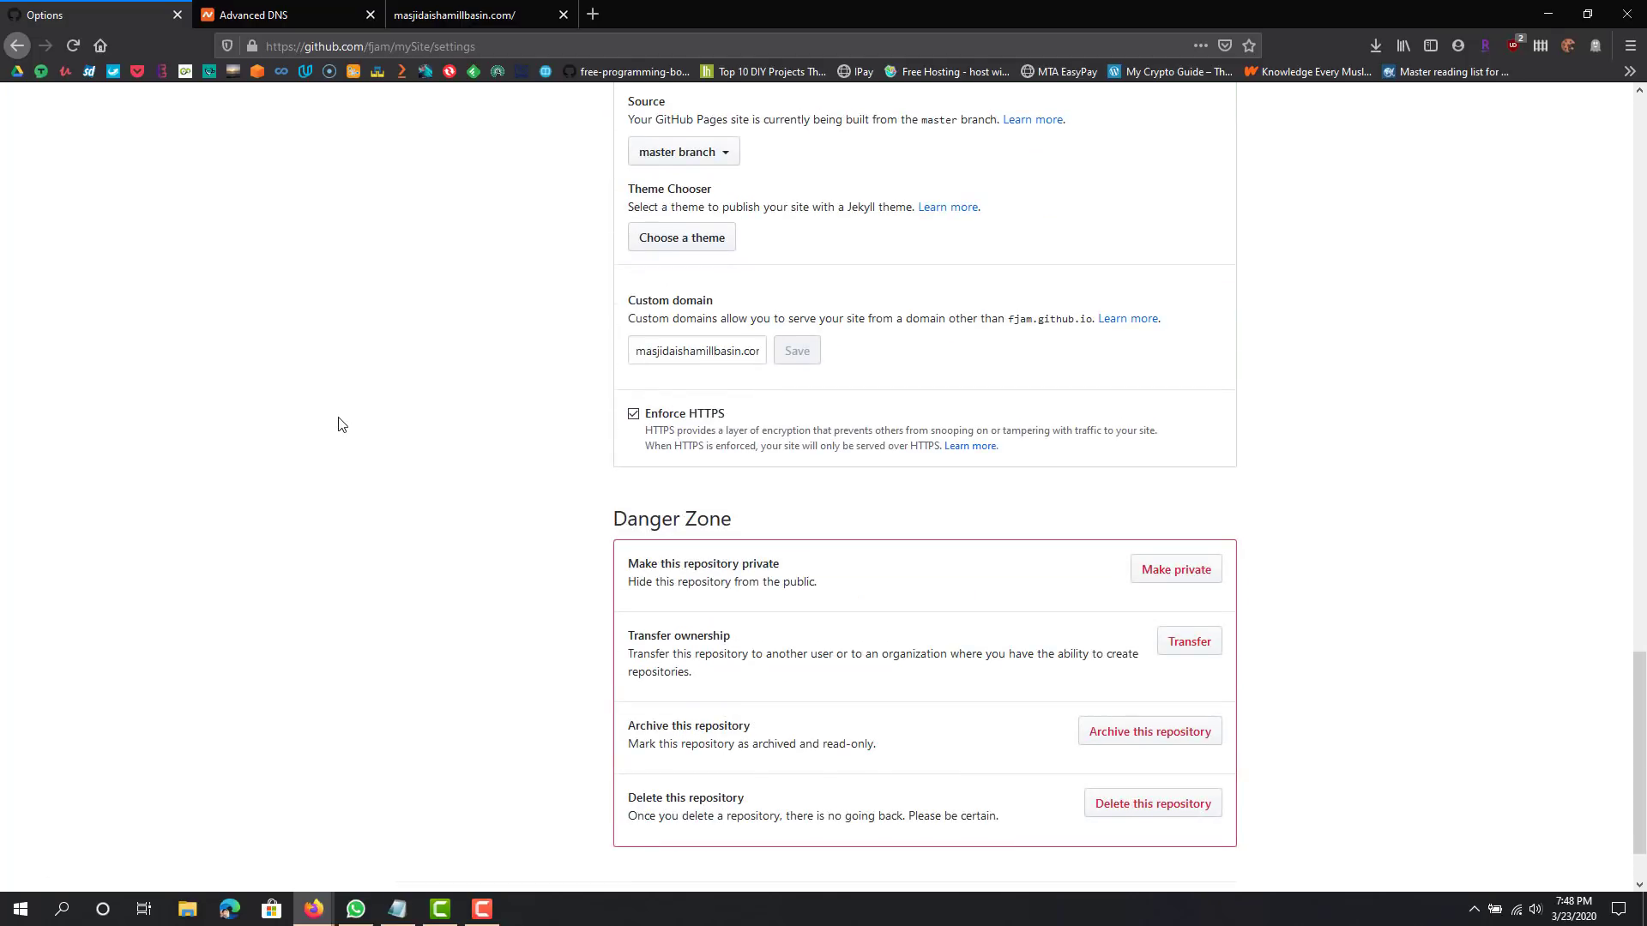
scroll(374, 427, "up", 3)
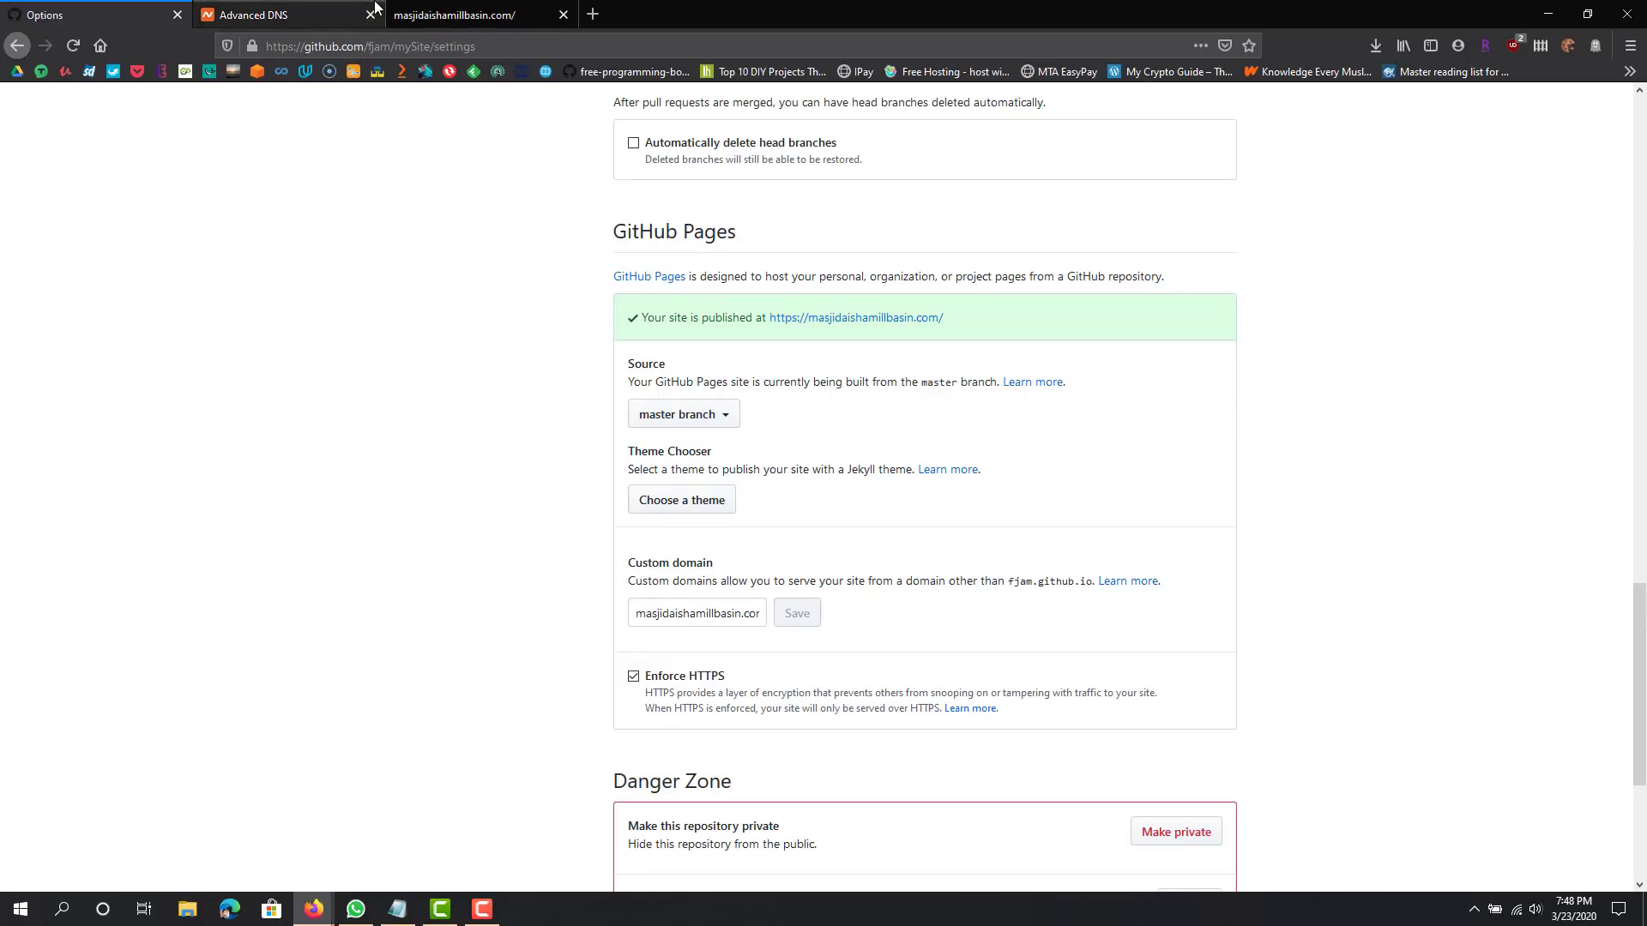
Examine the host records on Namecheap's Advanced DNS page, and check the publication notice in the GitHub Pages settings.
left_click(319, 15)
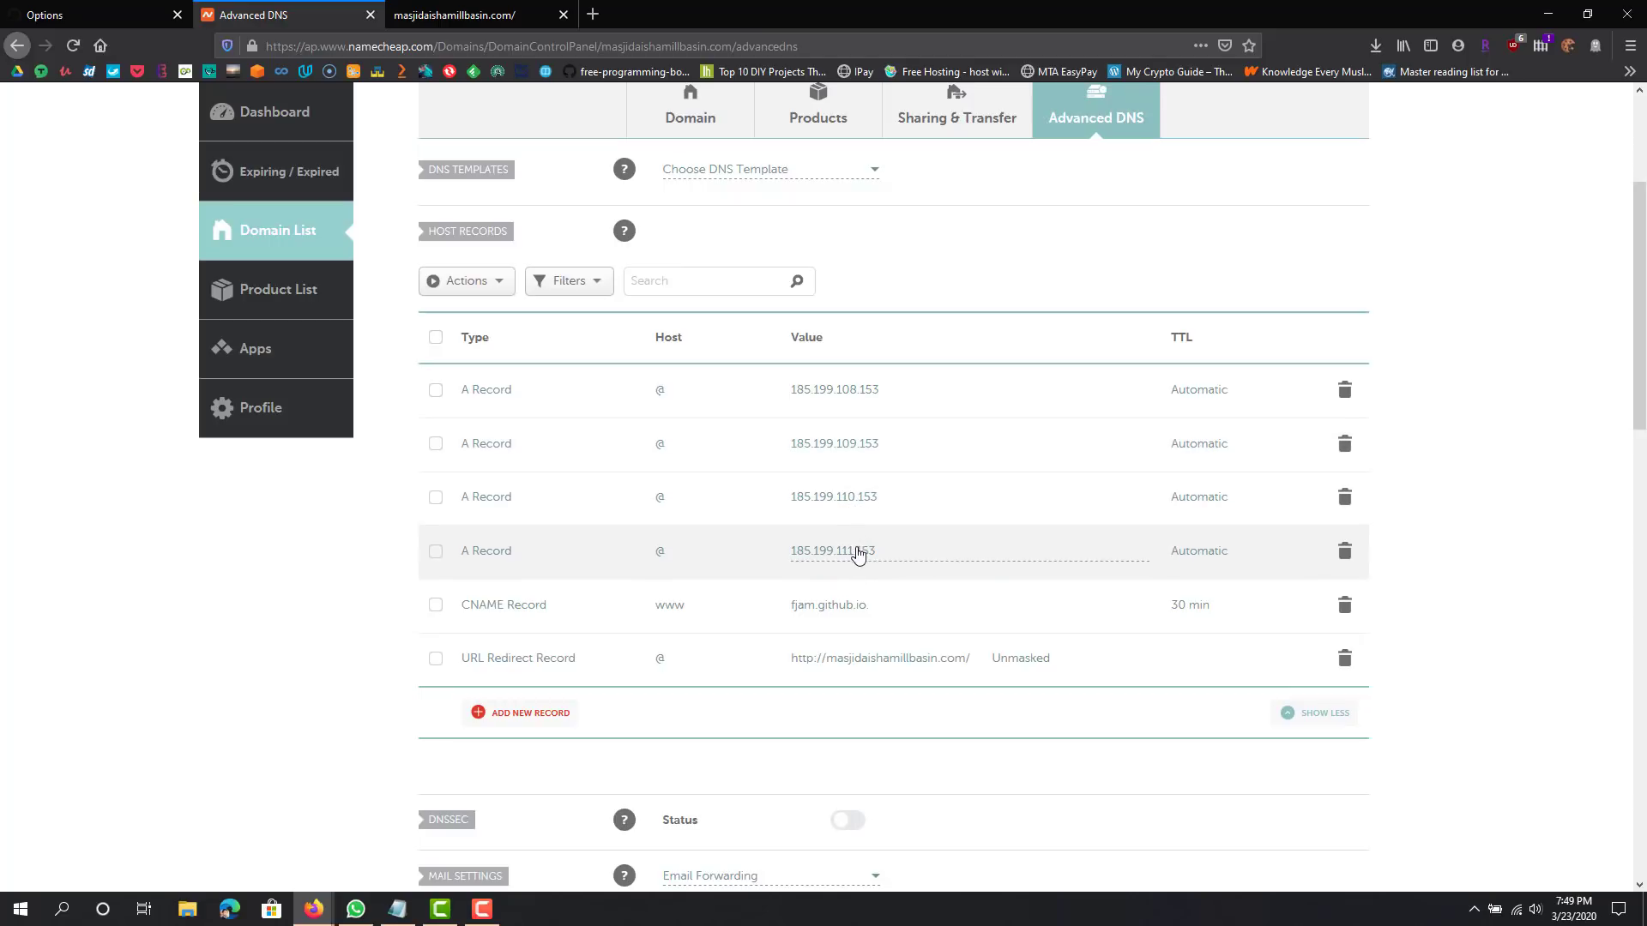
scroll(882, 553, "down", 1)
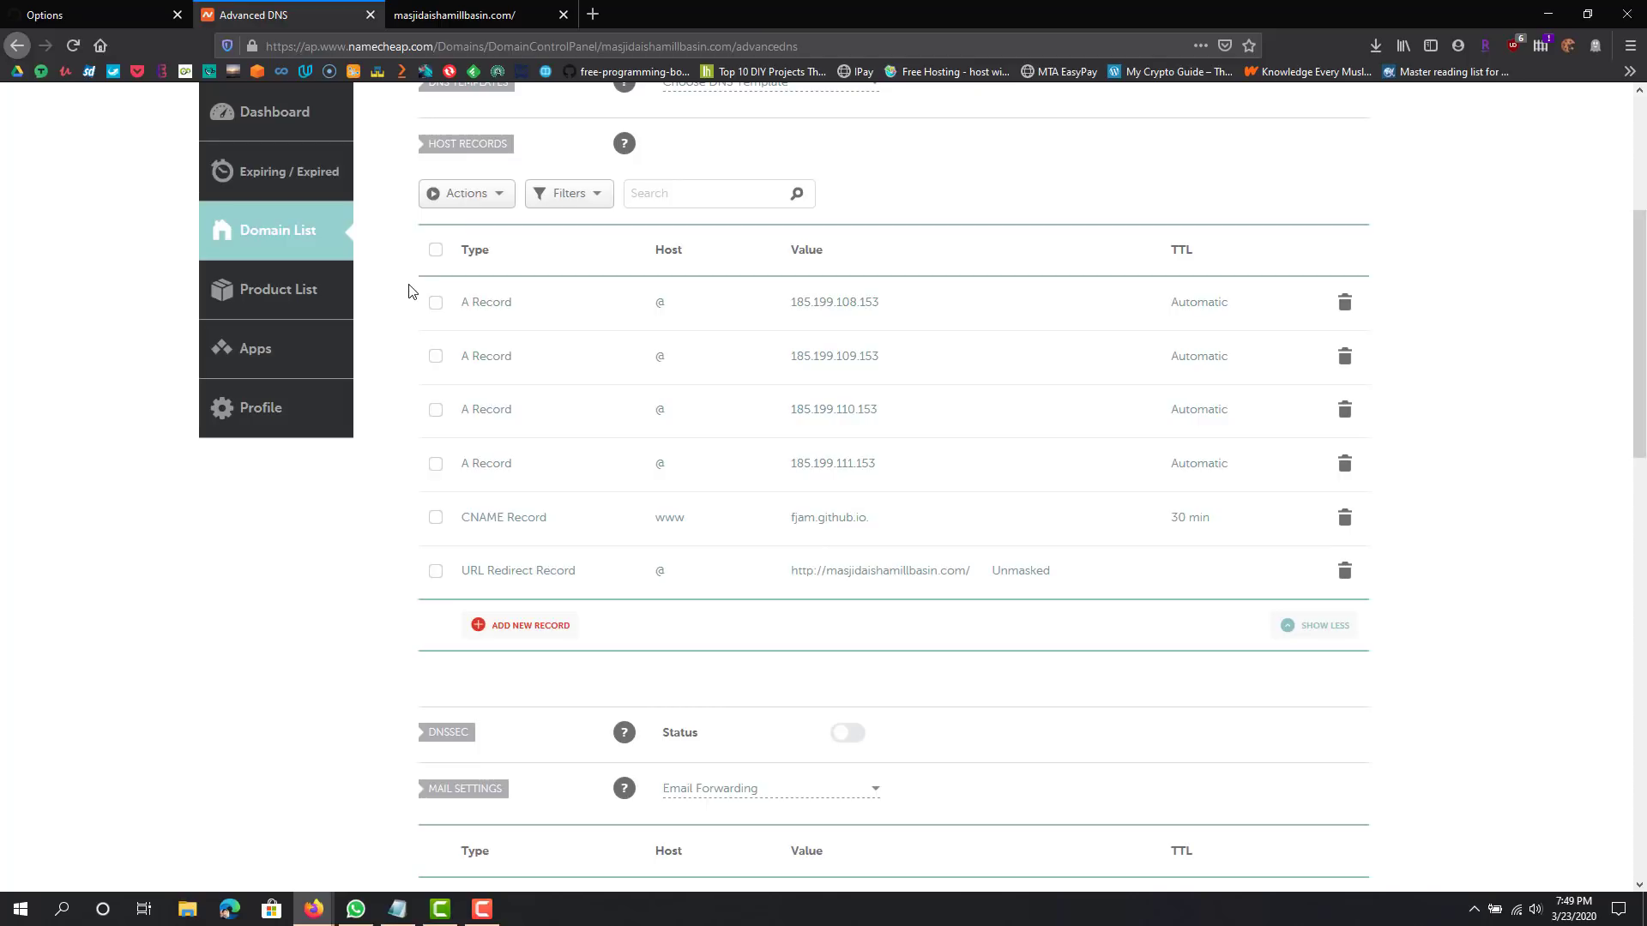
left_click(153, 8)
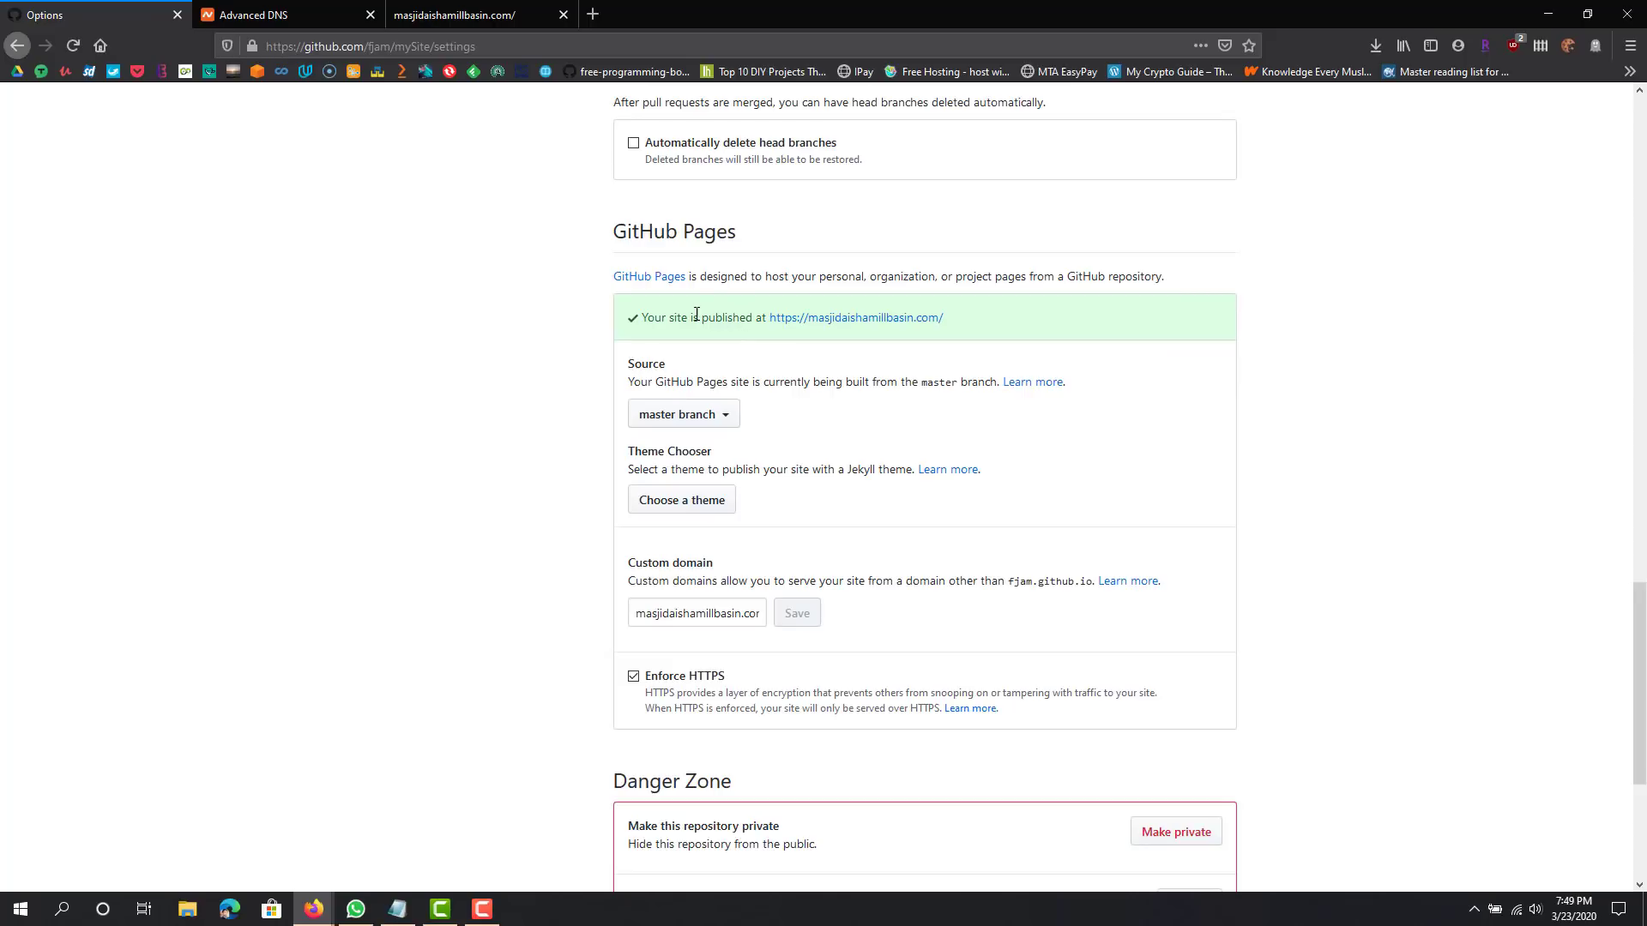
left_click_drag(652, 317, 709, 322)
Compare the Namecheap DNS records with the published address given in the GitHub Pages settings.
left_click(254, 12)
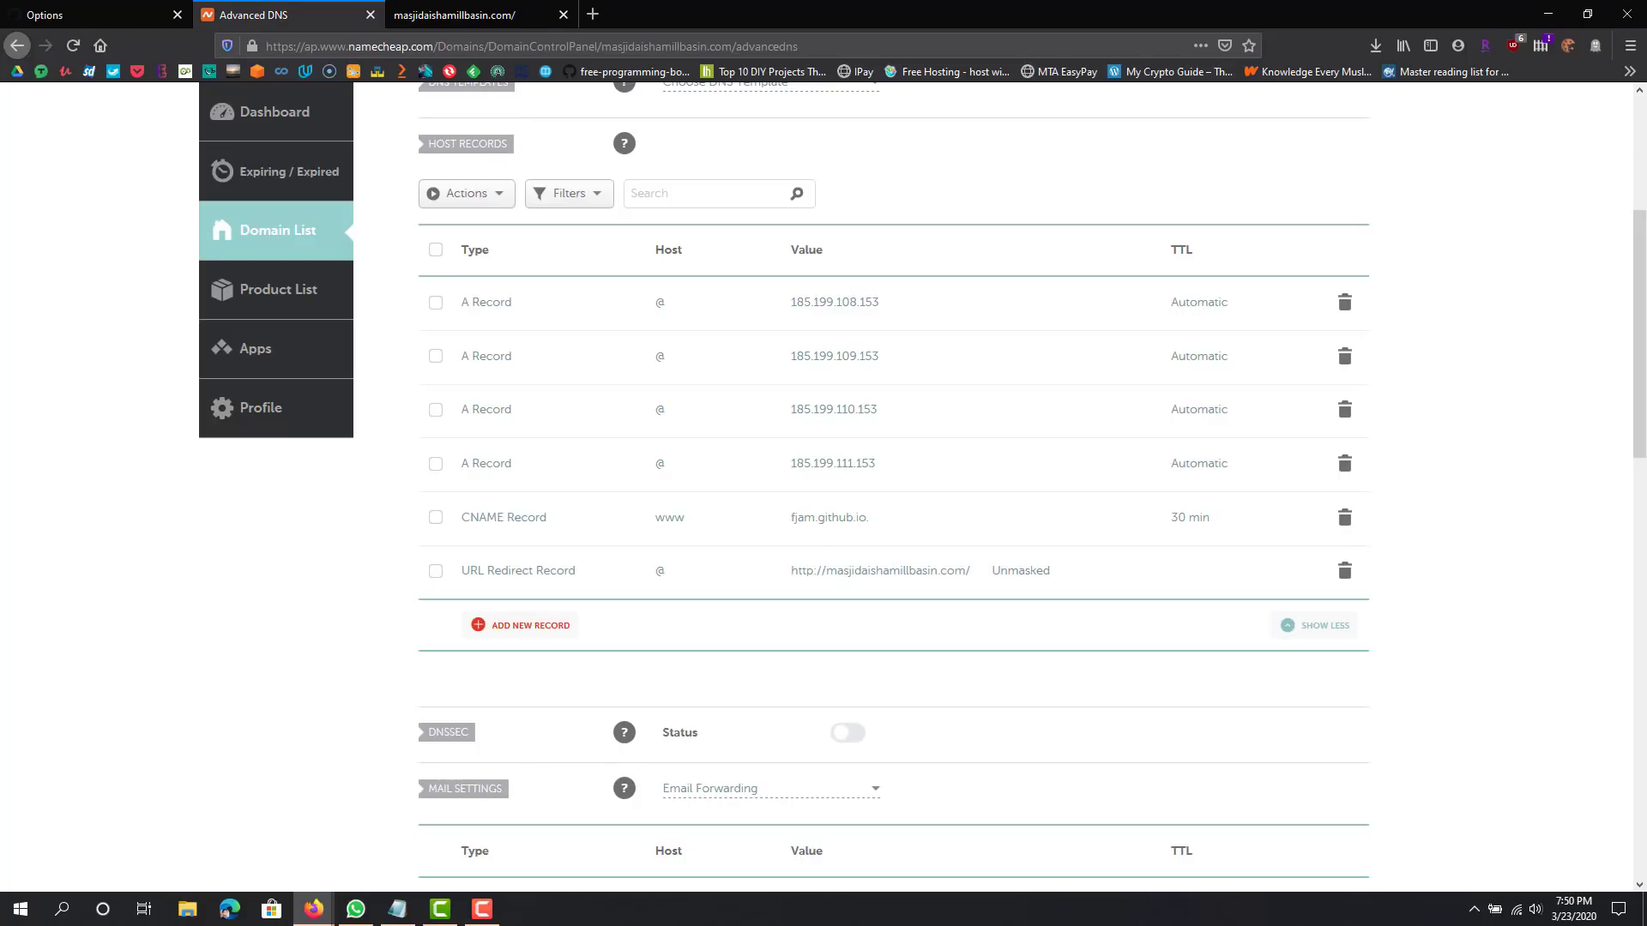
left_click(55, 12)
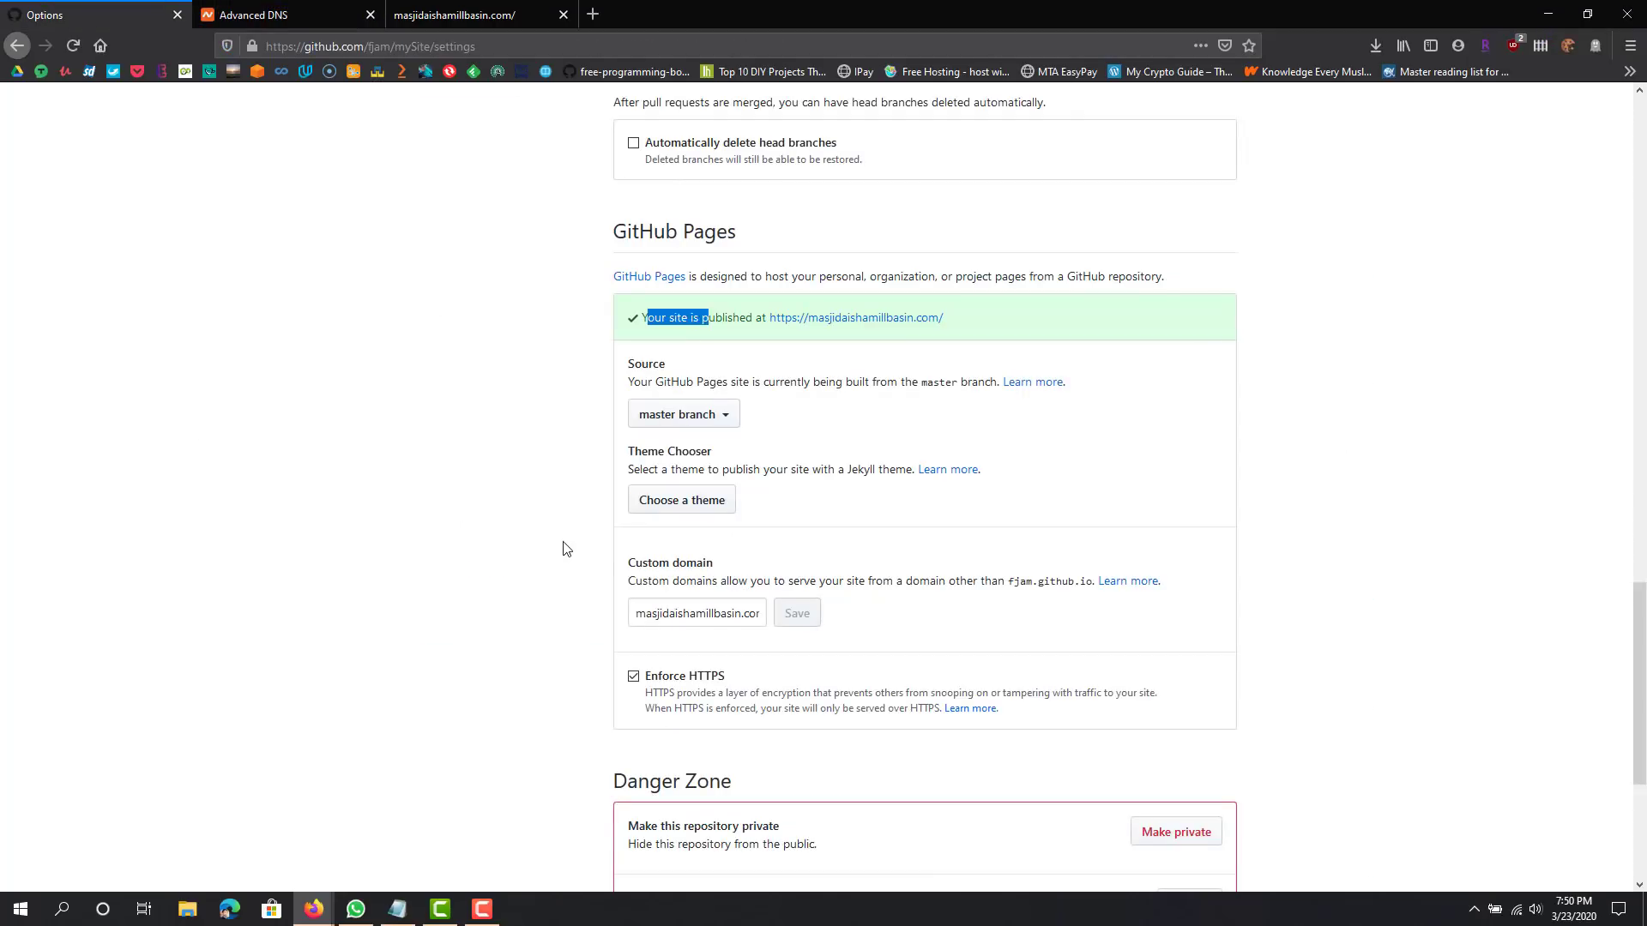
left_click(283, 15)
left_click(168, 15)
triple_click(680, 318)
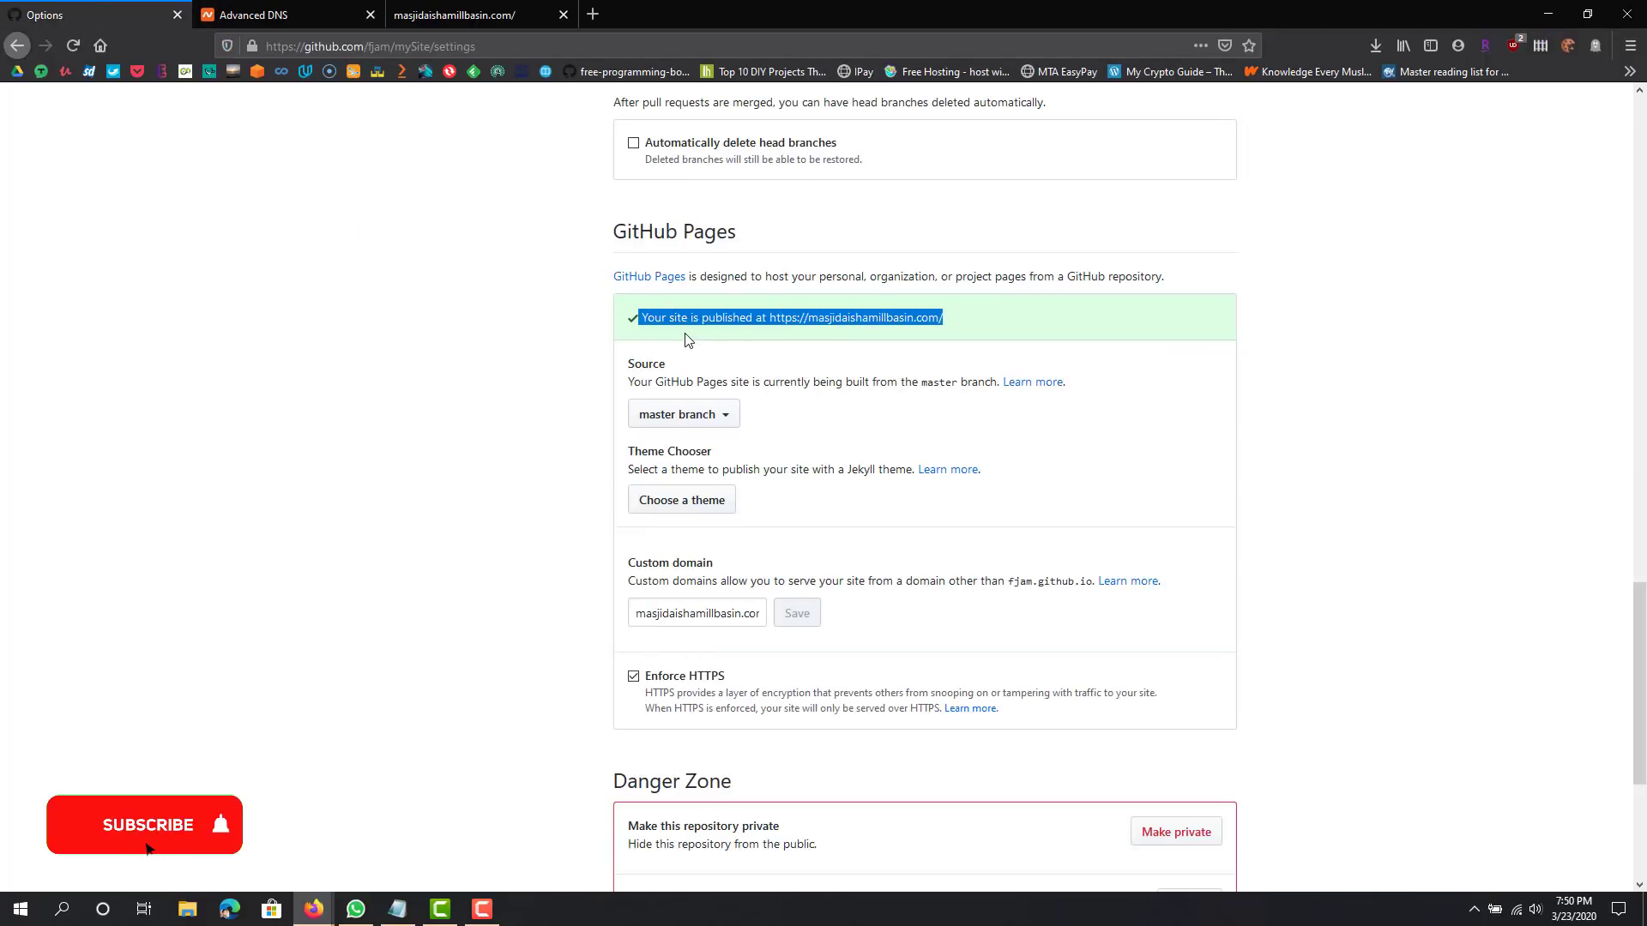
left_click(897, 341)
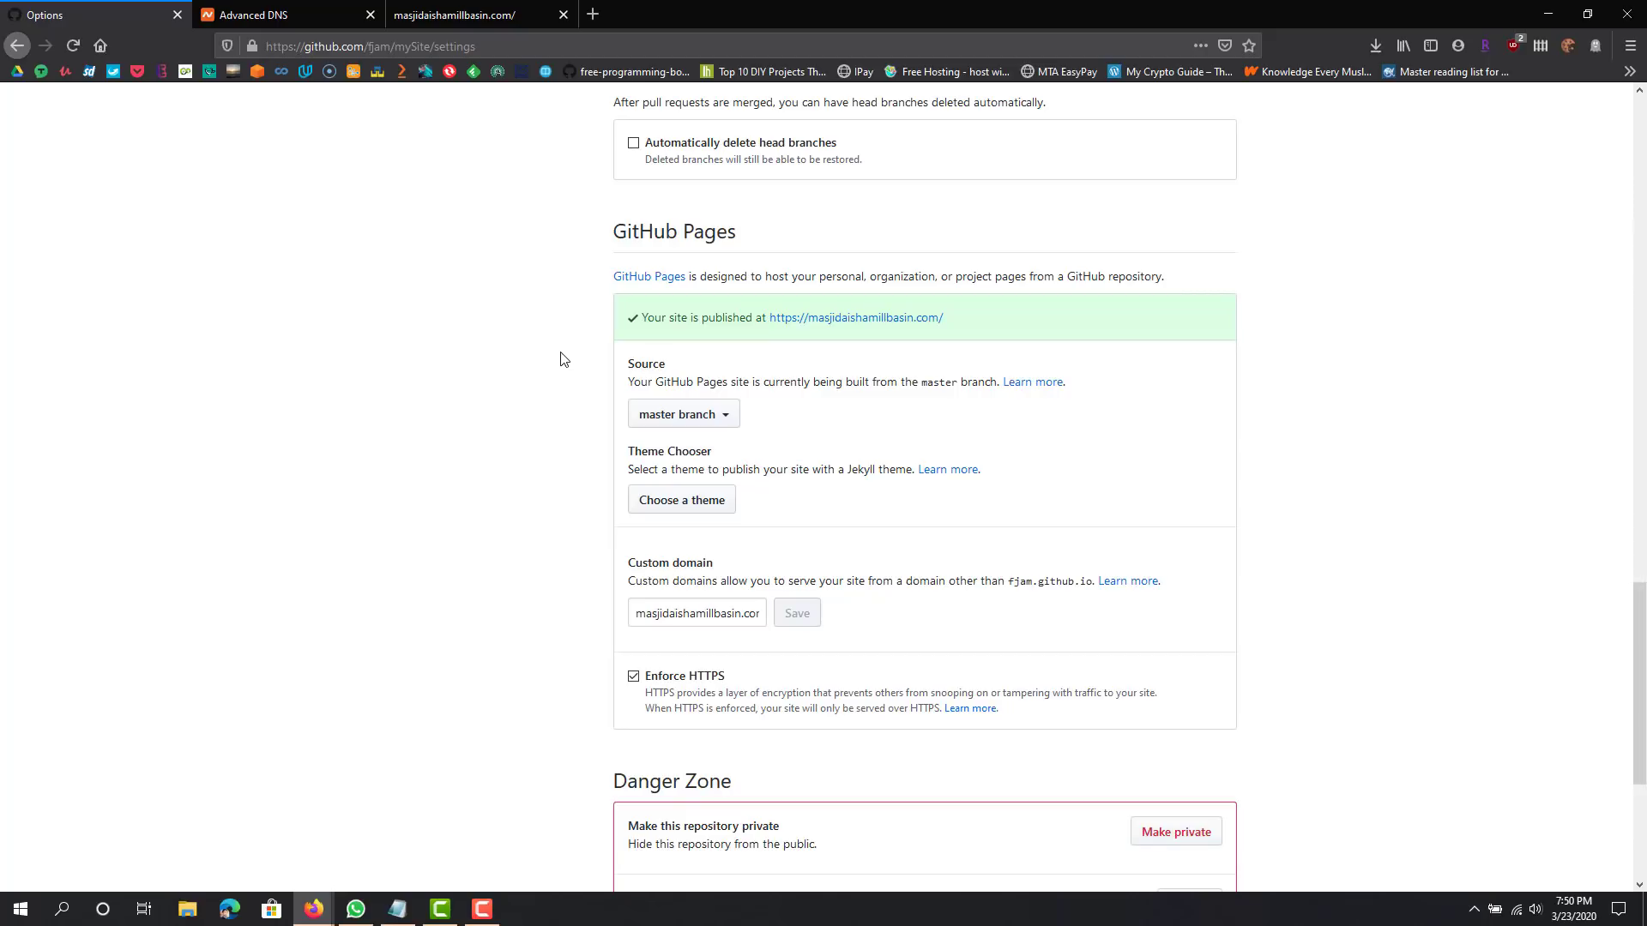
Review the A, CNAME and URL redirect records for the domain on Namecheap's Advanced DNS page.
left_click(343, 14)
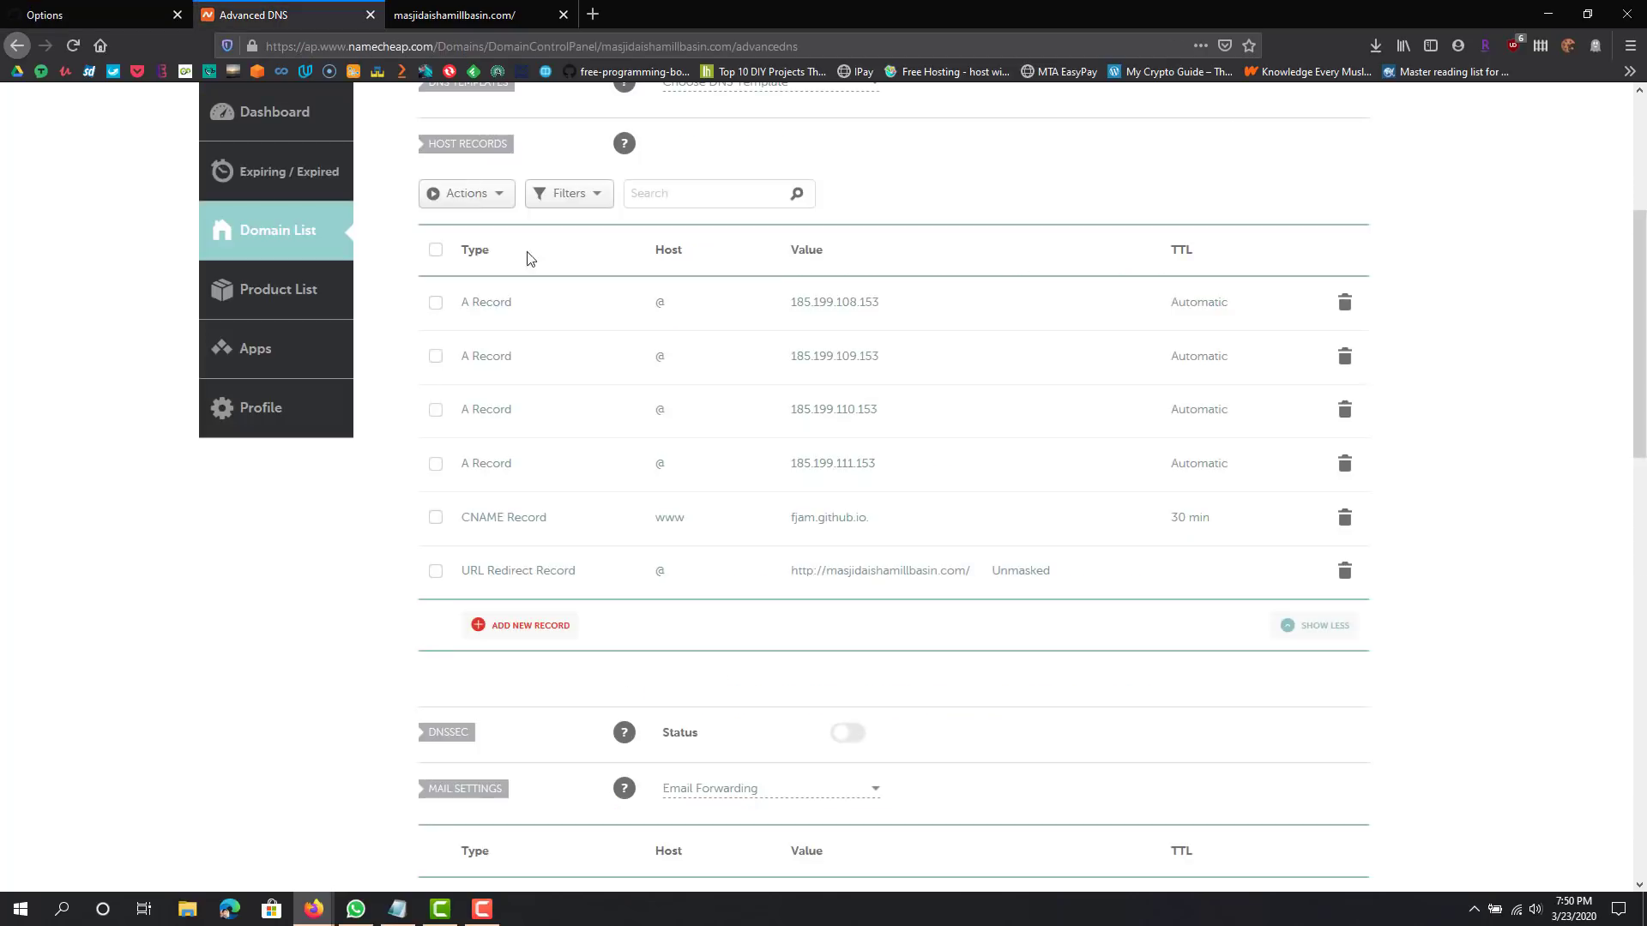
scroll(674, 379, "up", 1)
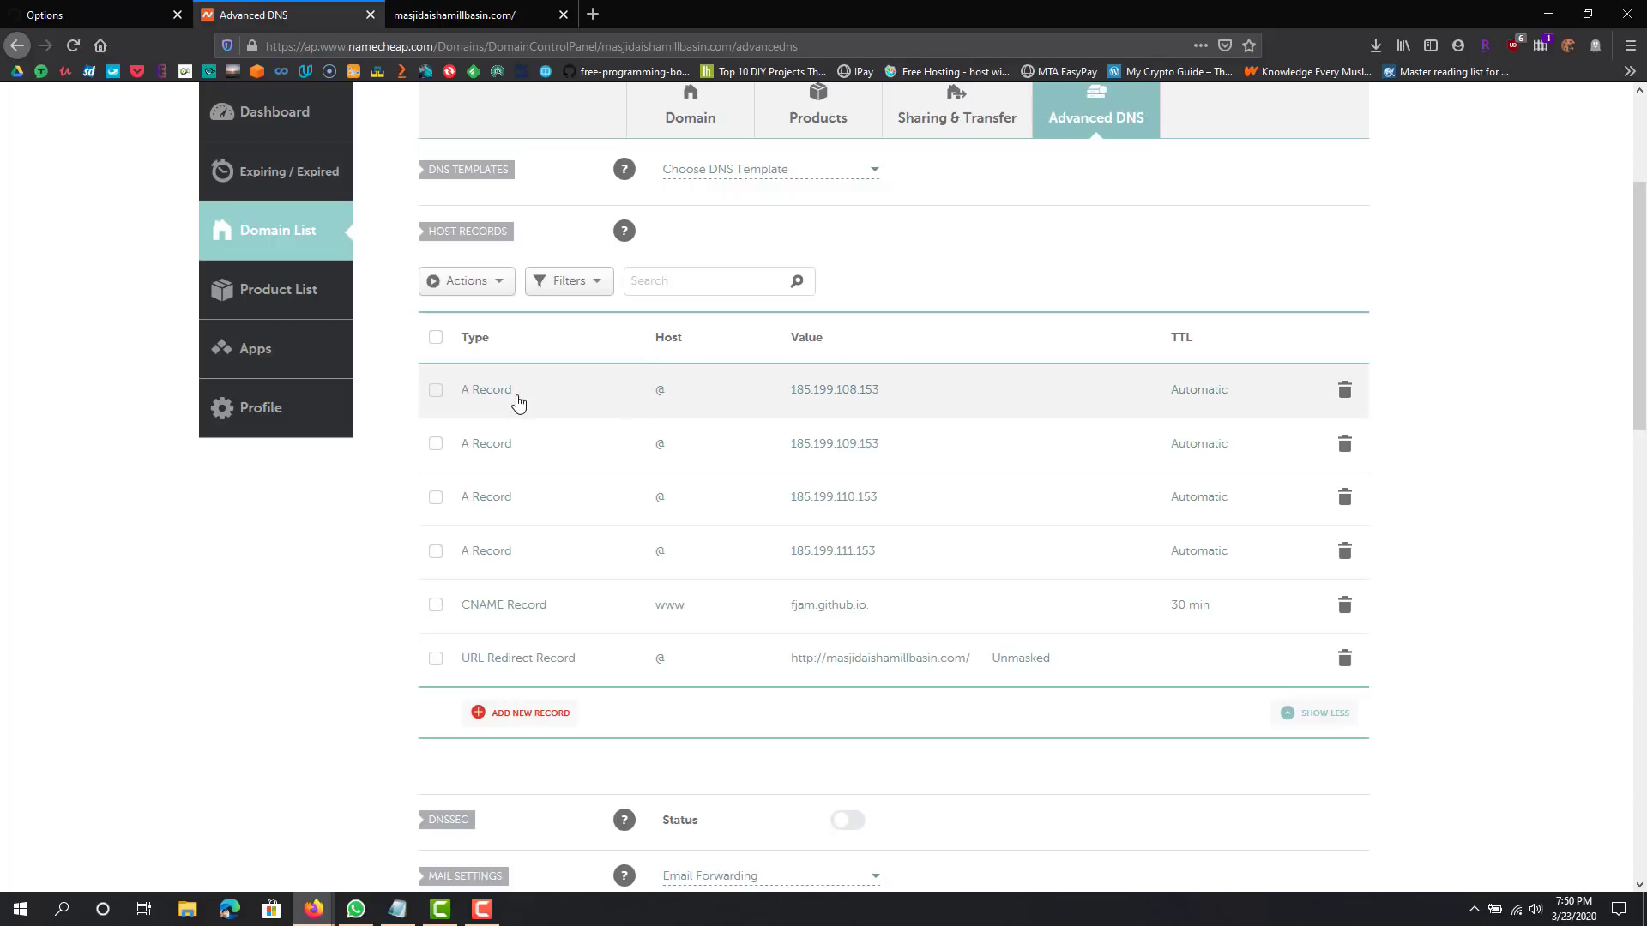
scroll(531, 405, "up", 1)
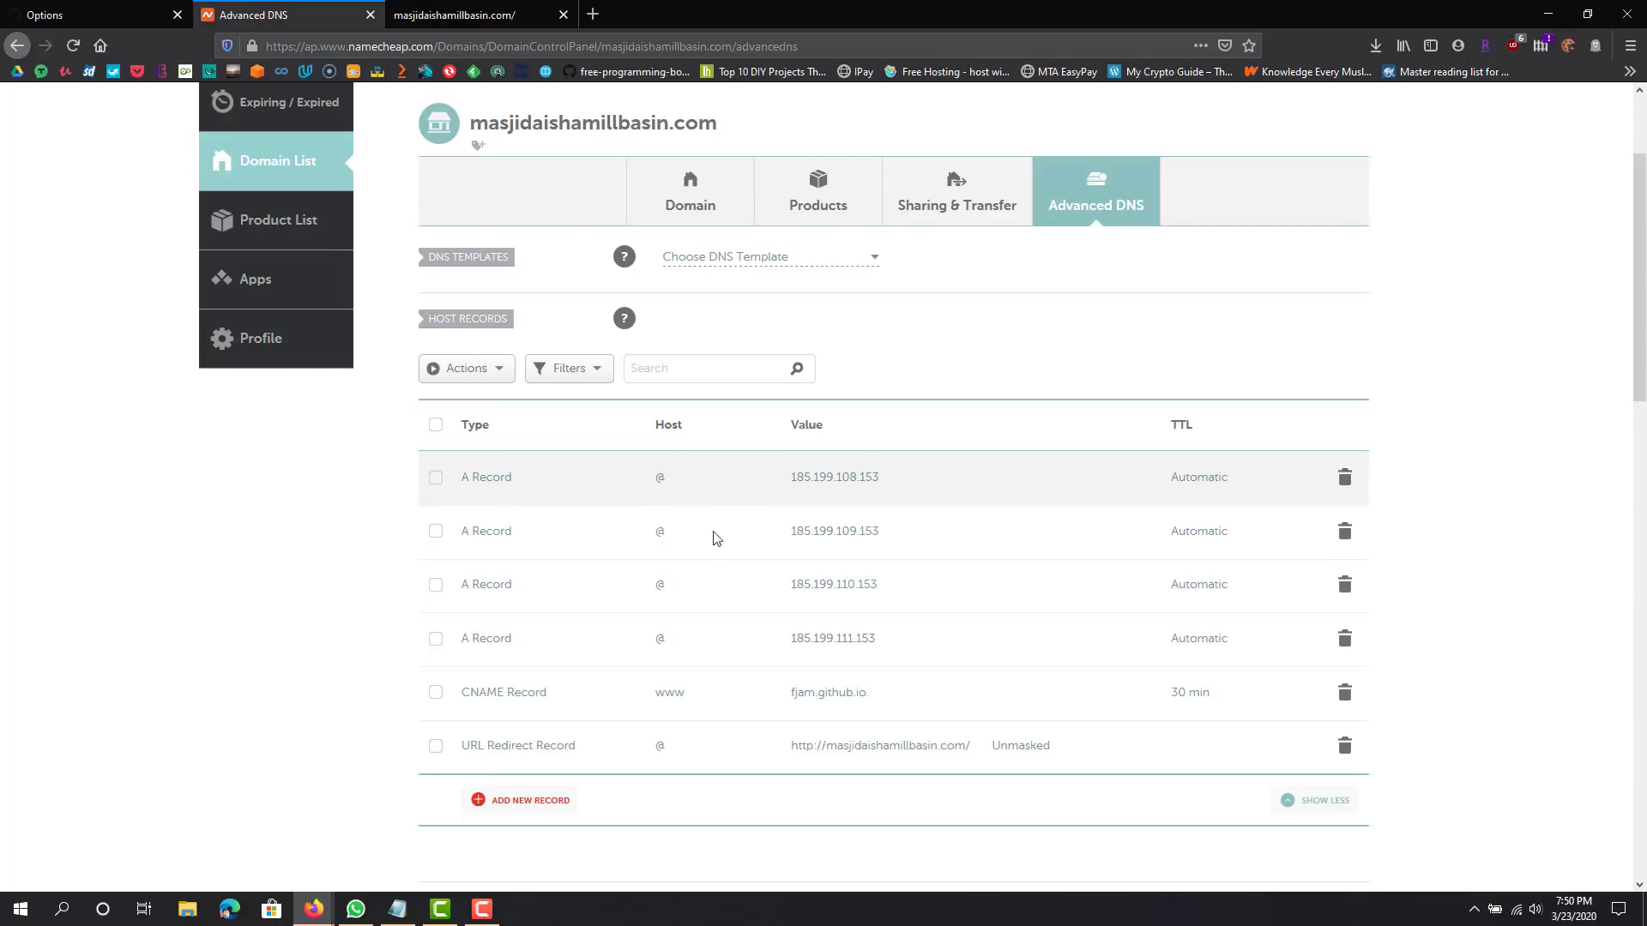
scroll(657, 433, "down", 1)
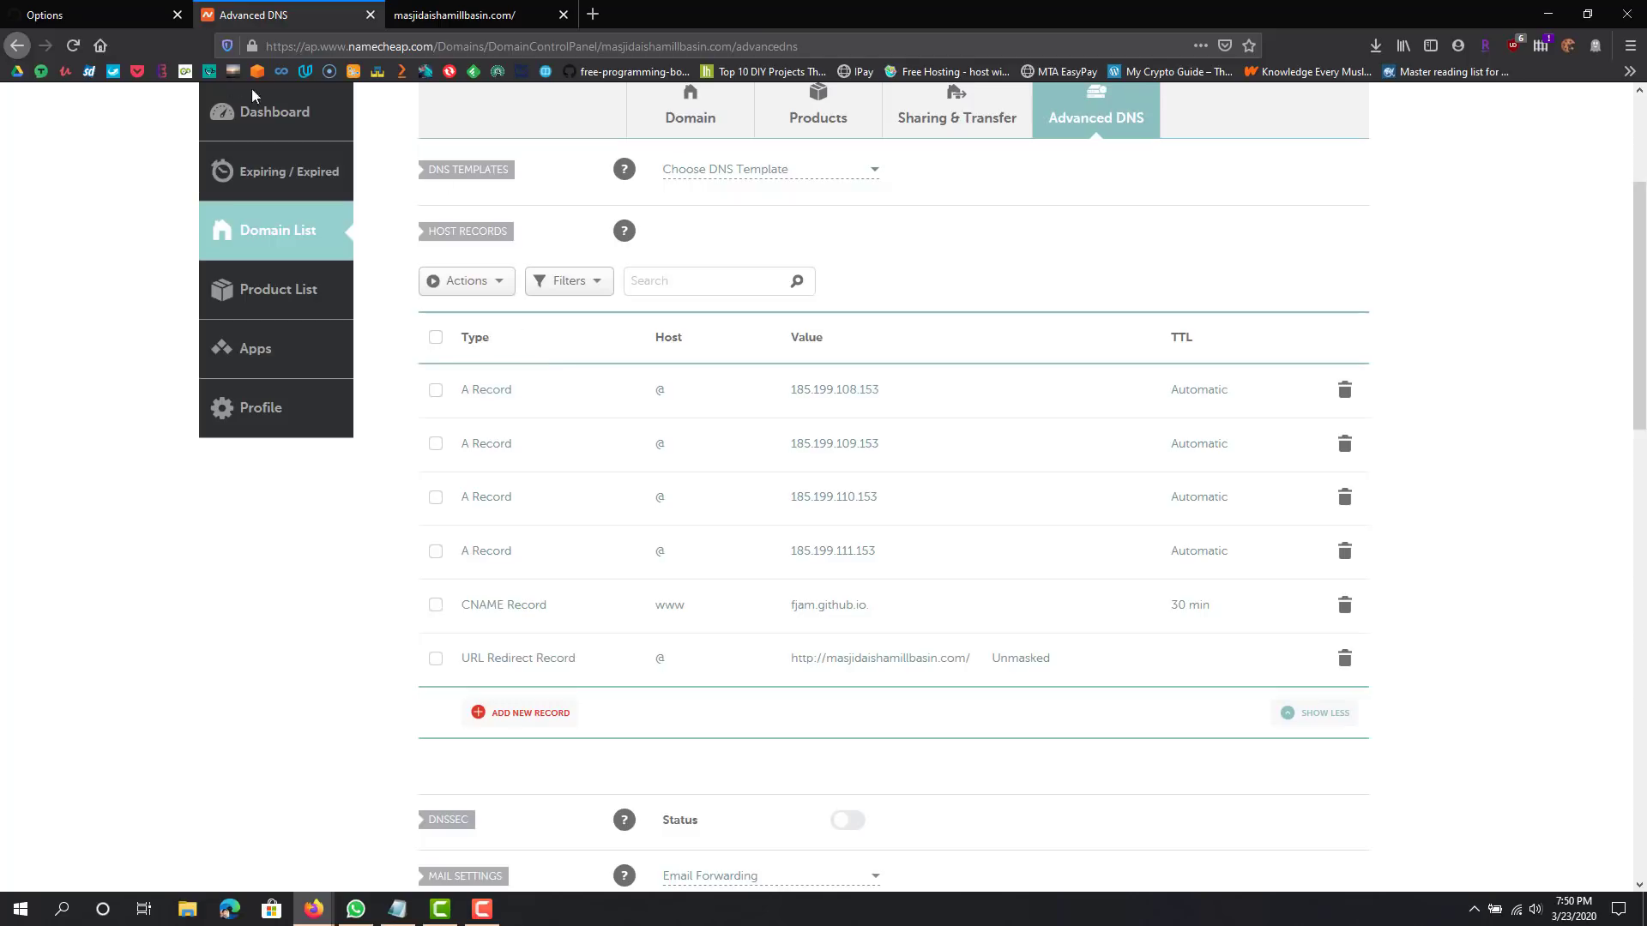
Open the published site from the GitHub Pages settings and check its HTTPS address and welcome text.
left_click(127, 18)
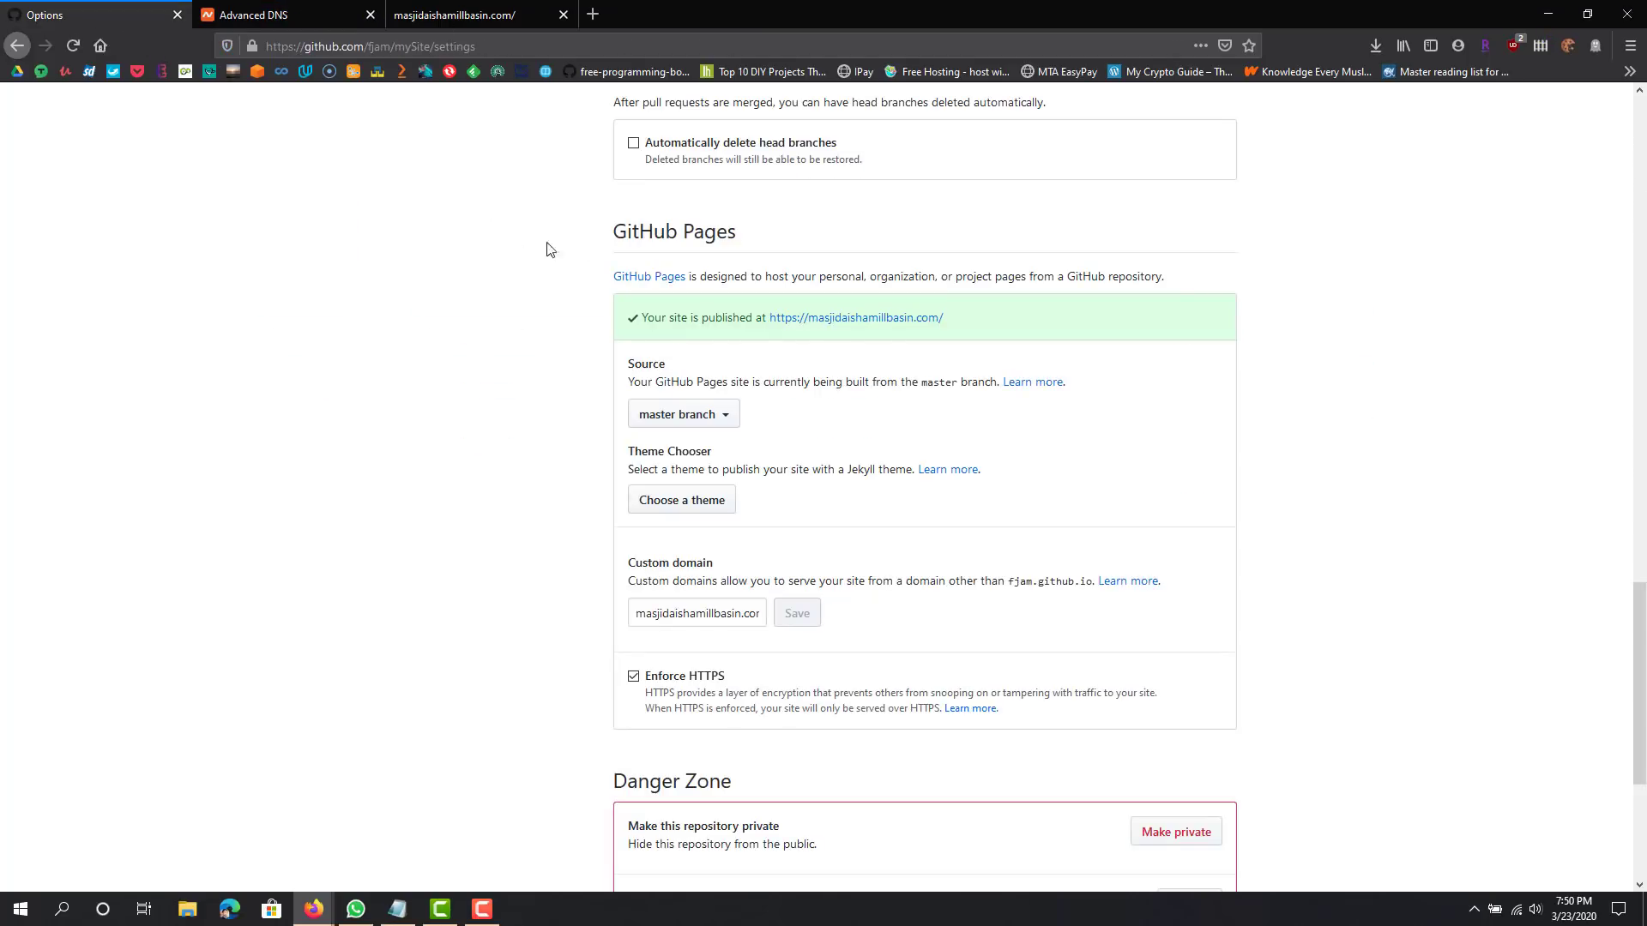
left_click(827, 320)
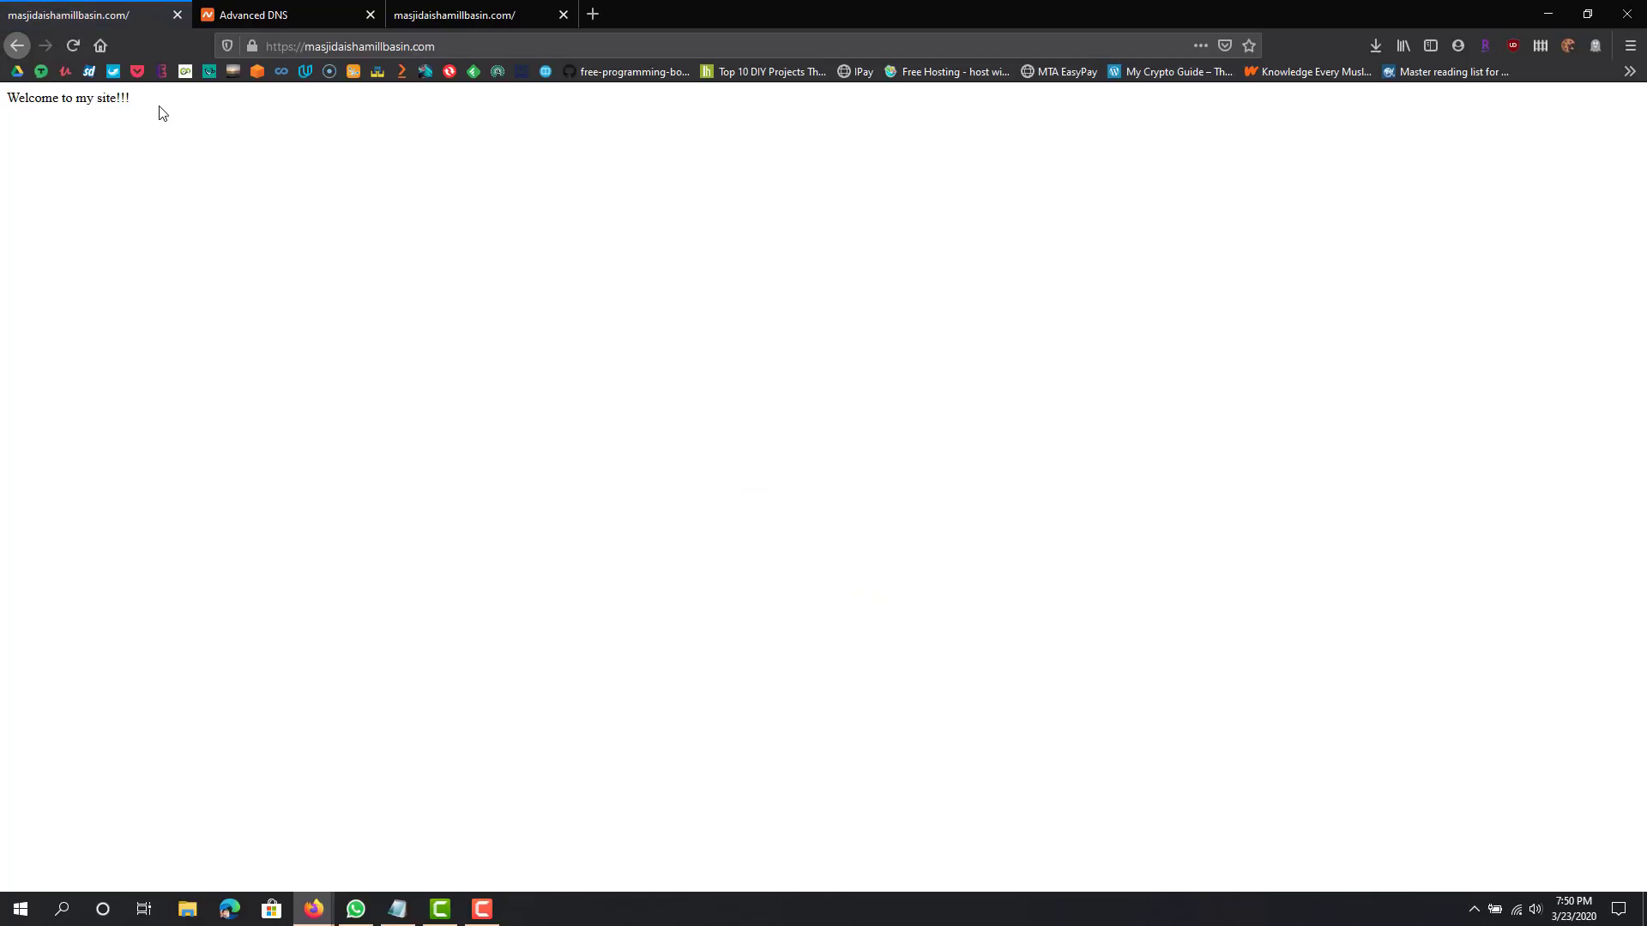
left_click_drag(158, 110, 117, 98)
left_click(353, 43)
left_click(281, 47)
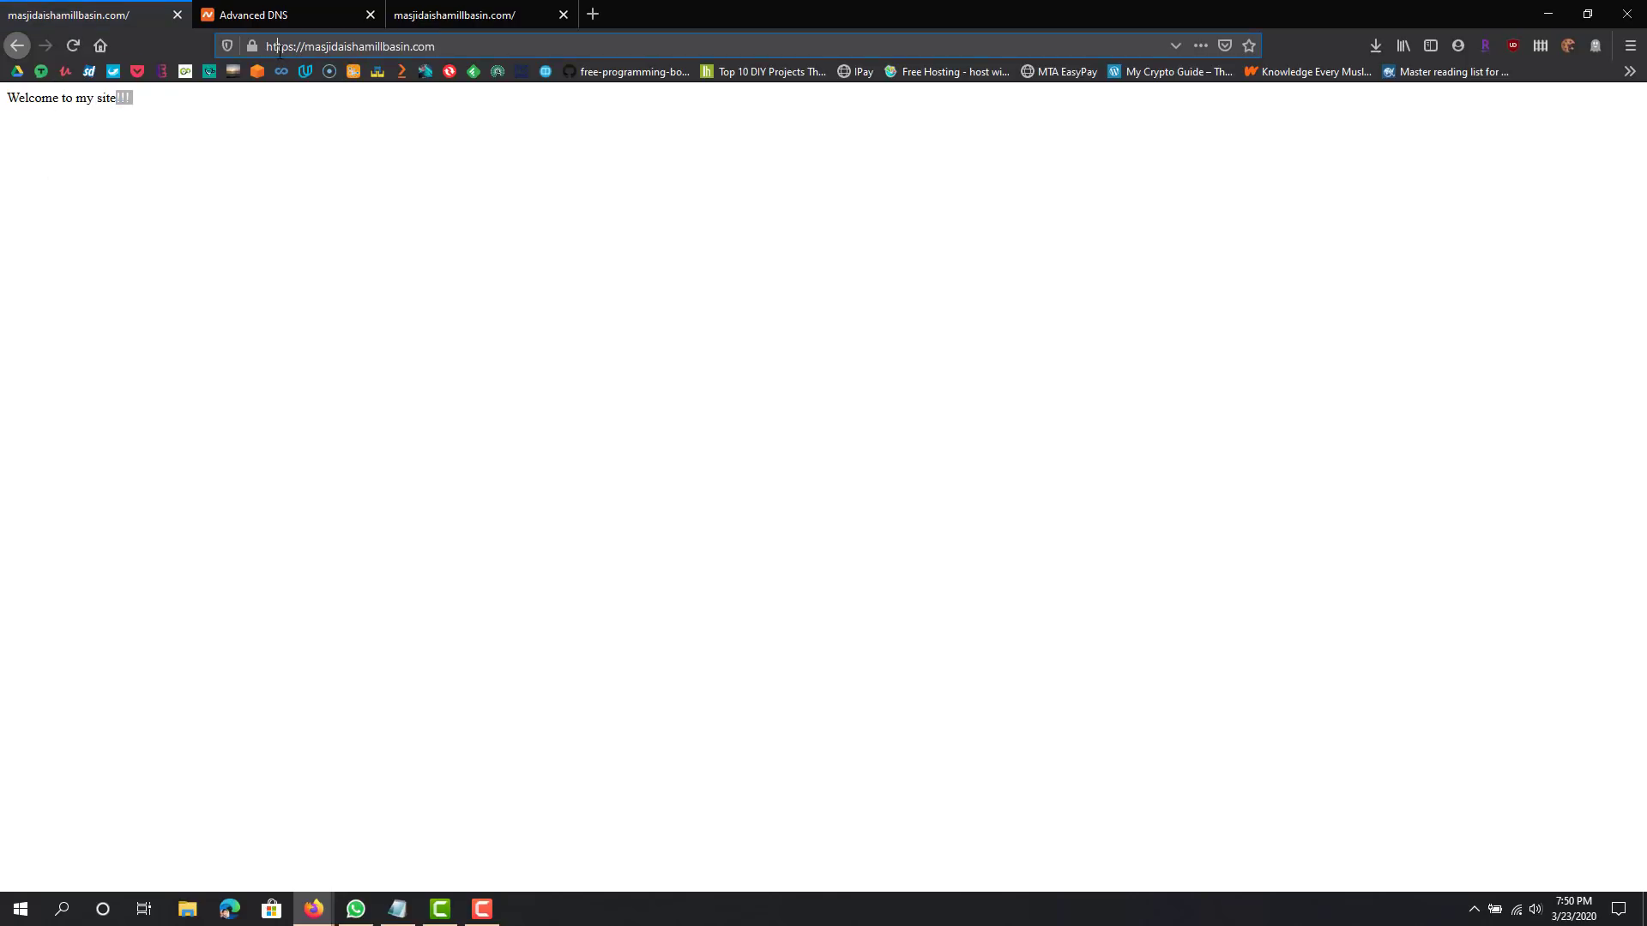
left_click(94, 134)
left_click_drag(11, 98, 158, 106)
left_click(163, 109)
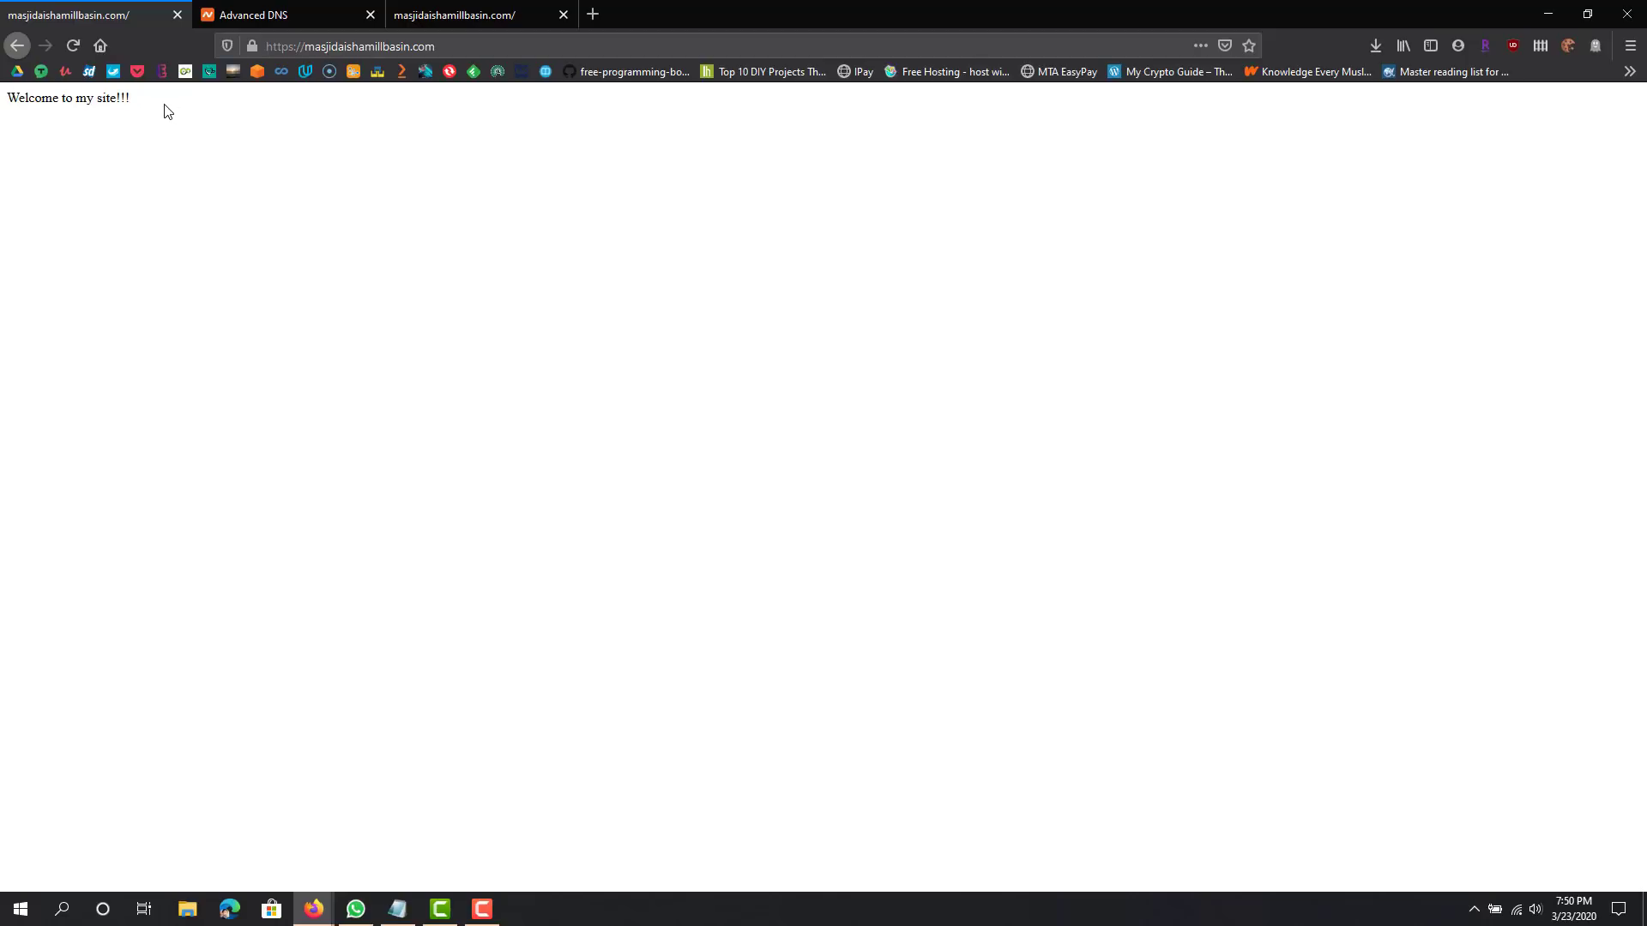
View the page source of the site on the custom domain and examine its HTML.
key("ctrl+u")
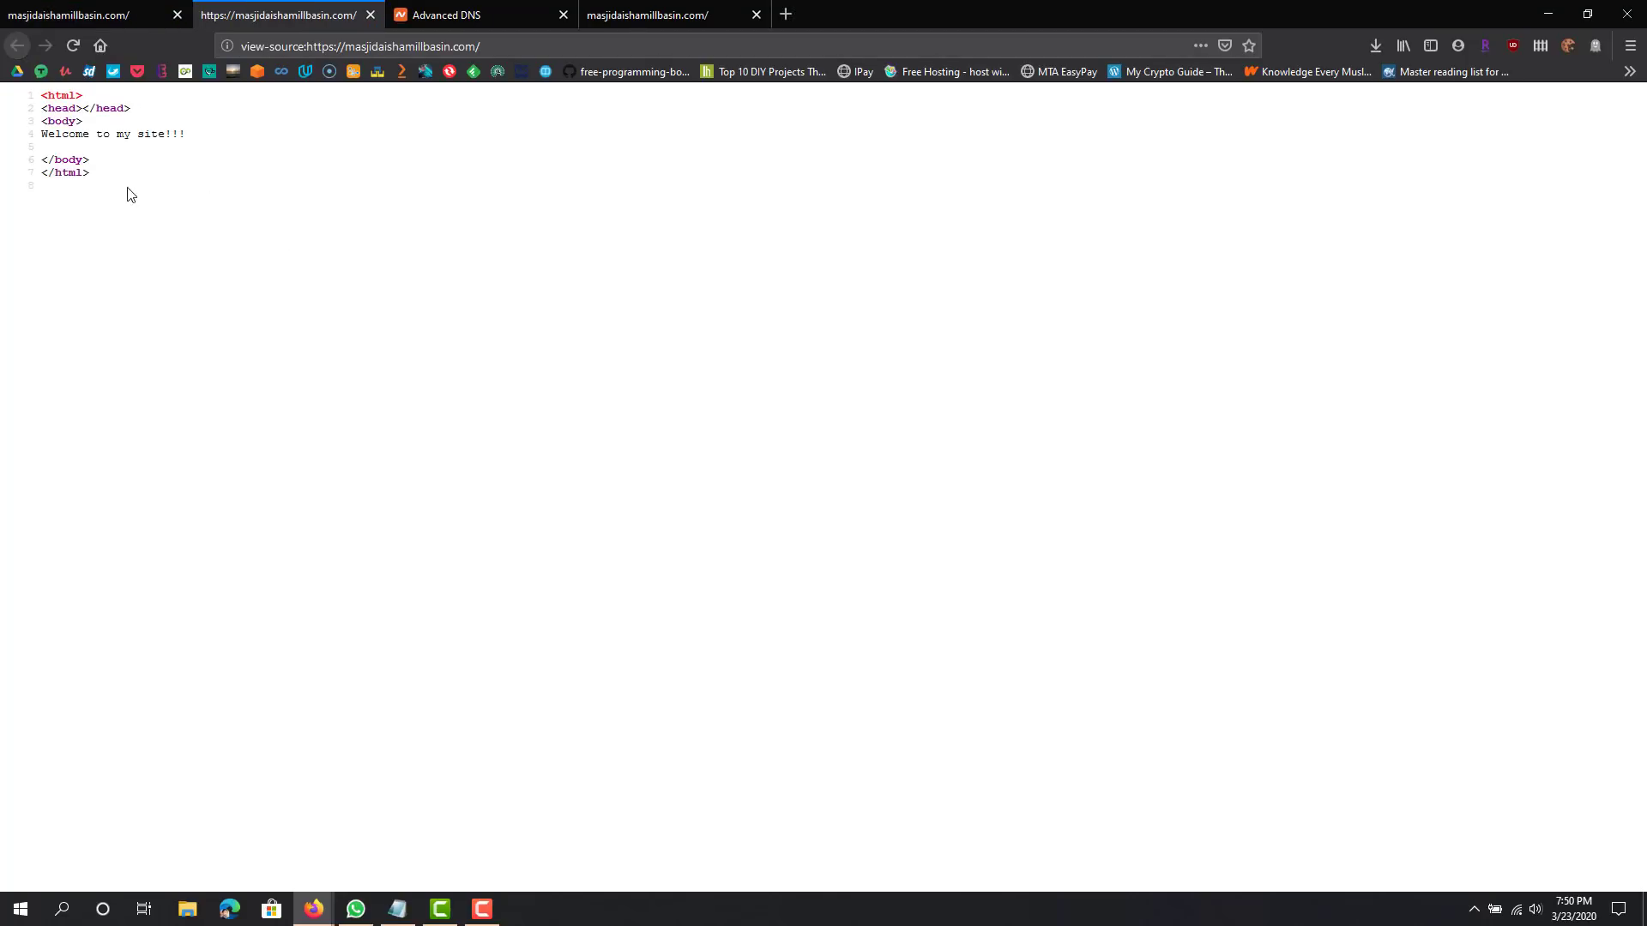
left_click_drag(129, 190, 39, 92)
left_click(210, 202)
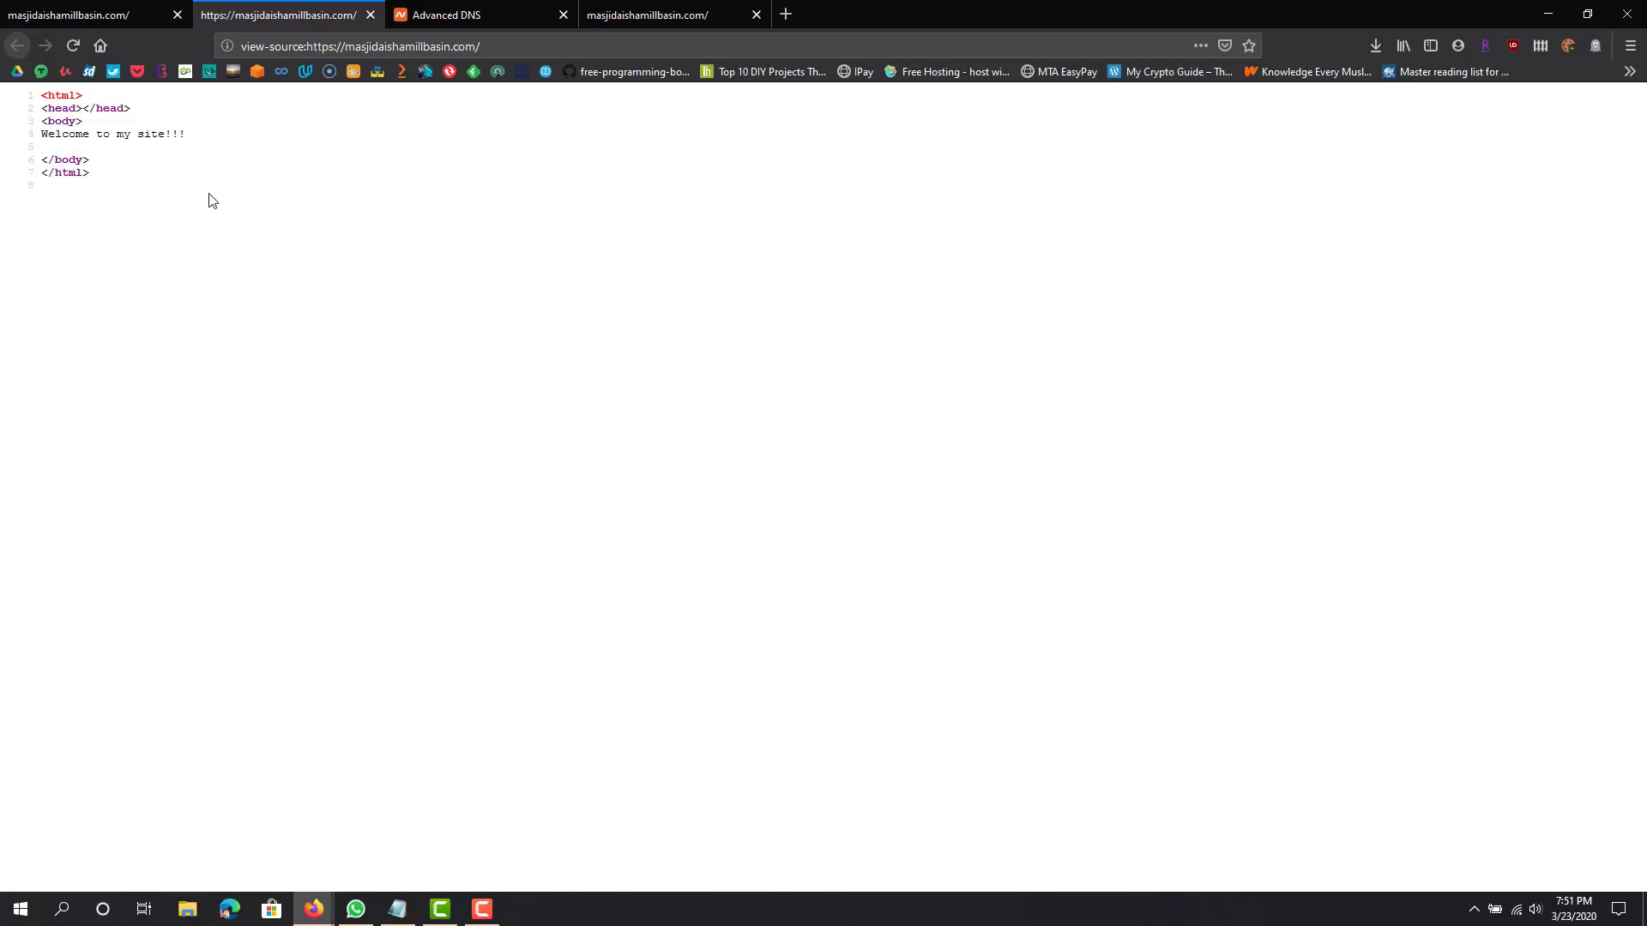